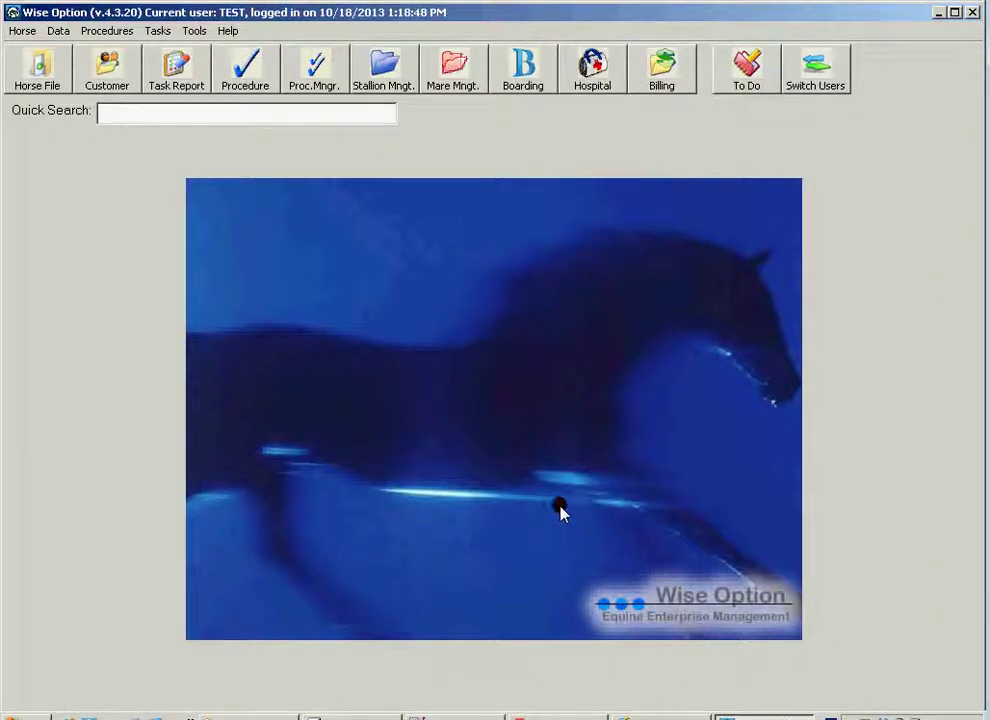
Open the frozen semen inventory from stallion management and list all batches in the General view
click(384, 72)
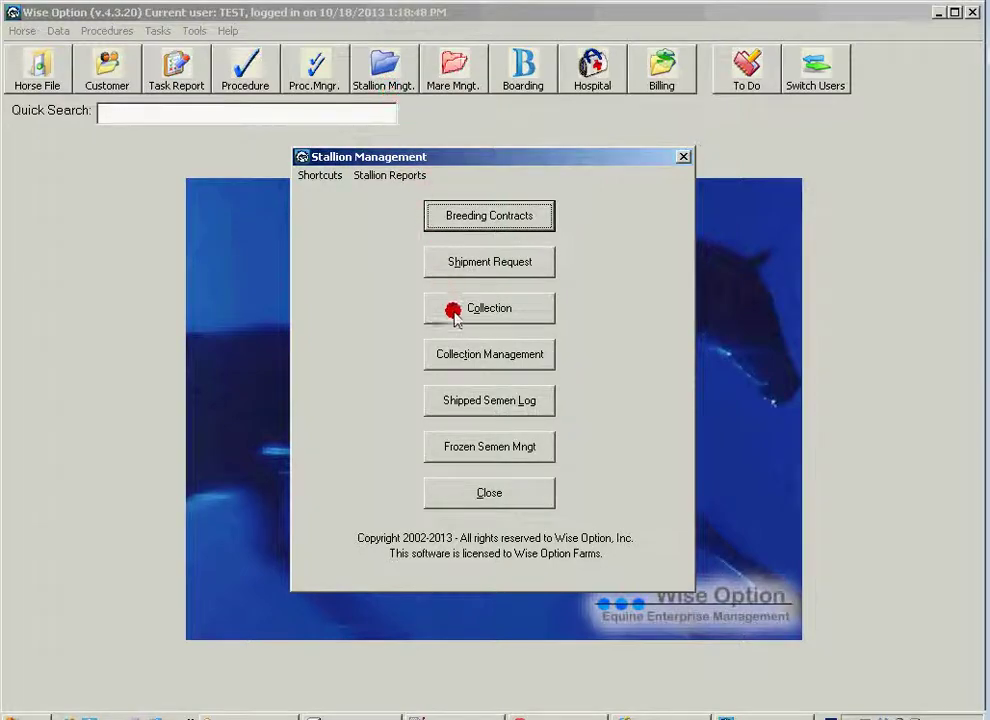
click(507, 448)
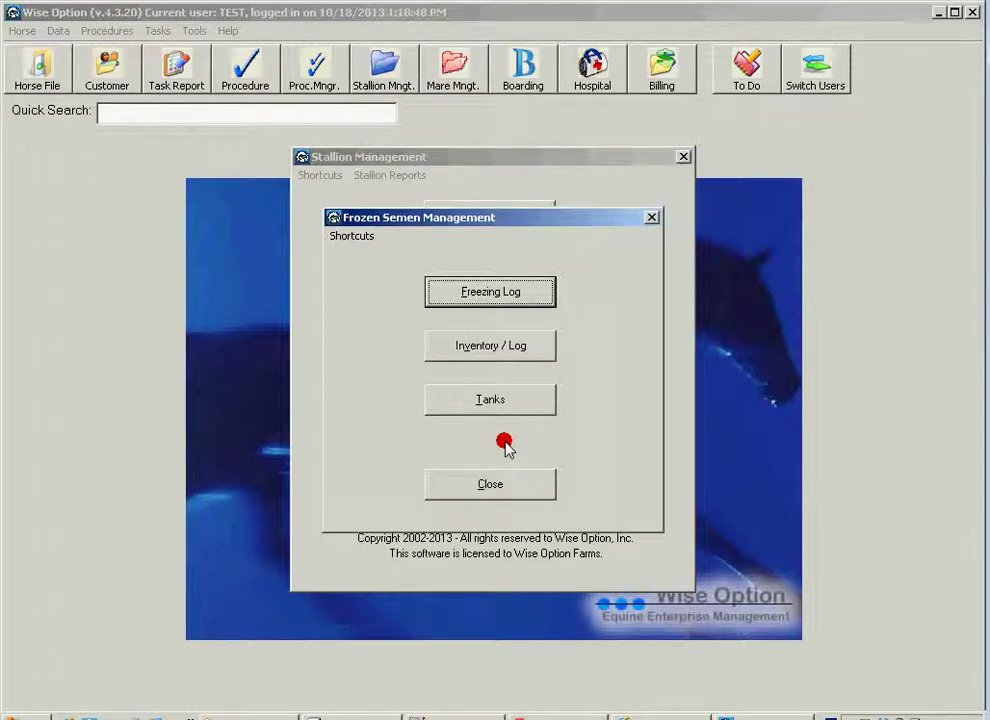
click(510, 352)
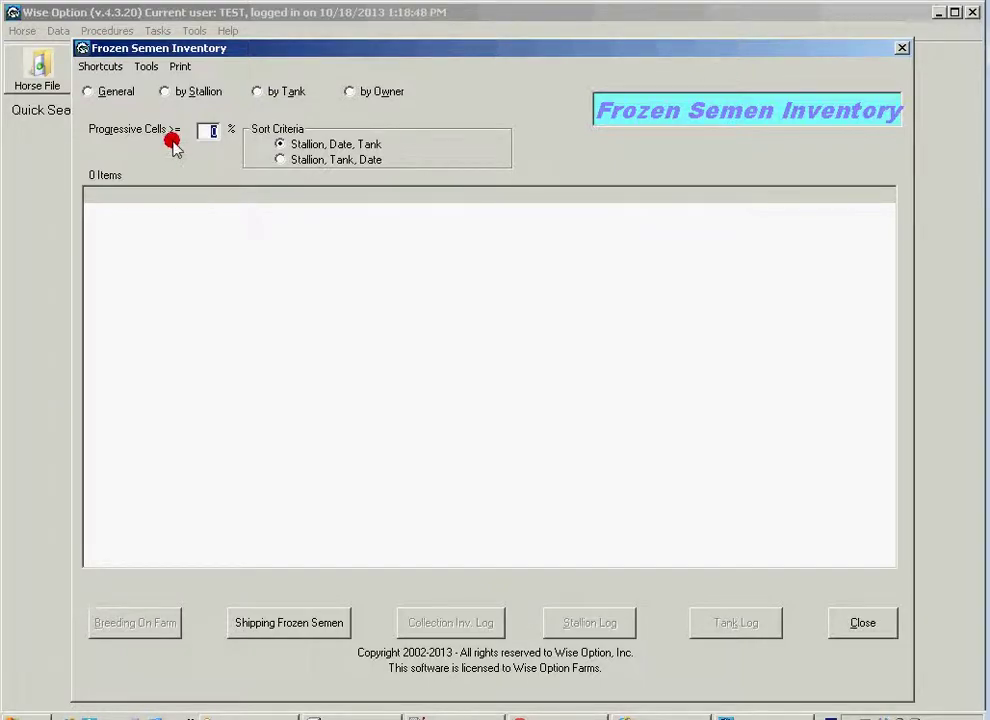
click(117, 93)
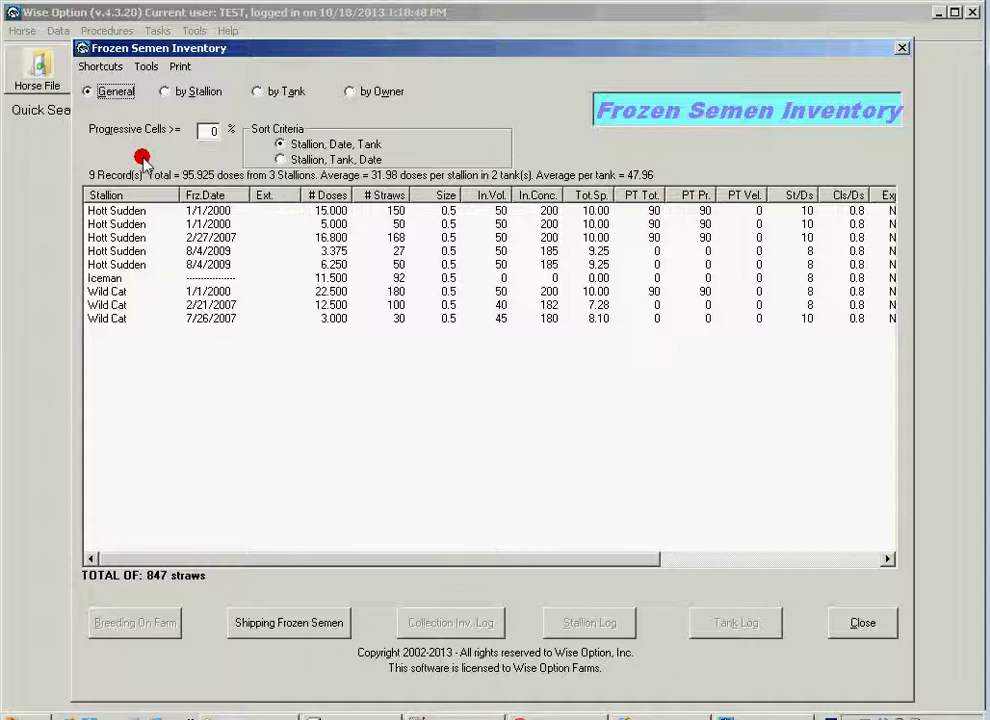
Open the batch ownership of the 15-dose Hott Sudden batch frozen 1/1/2000 and remove its existing owner
click(140, 213)
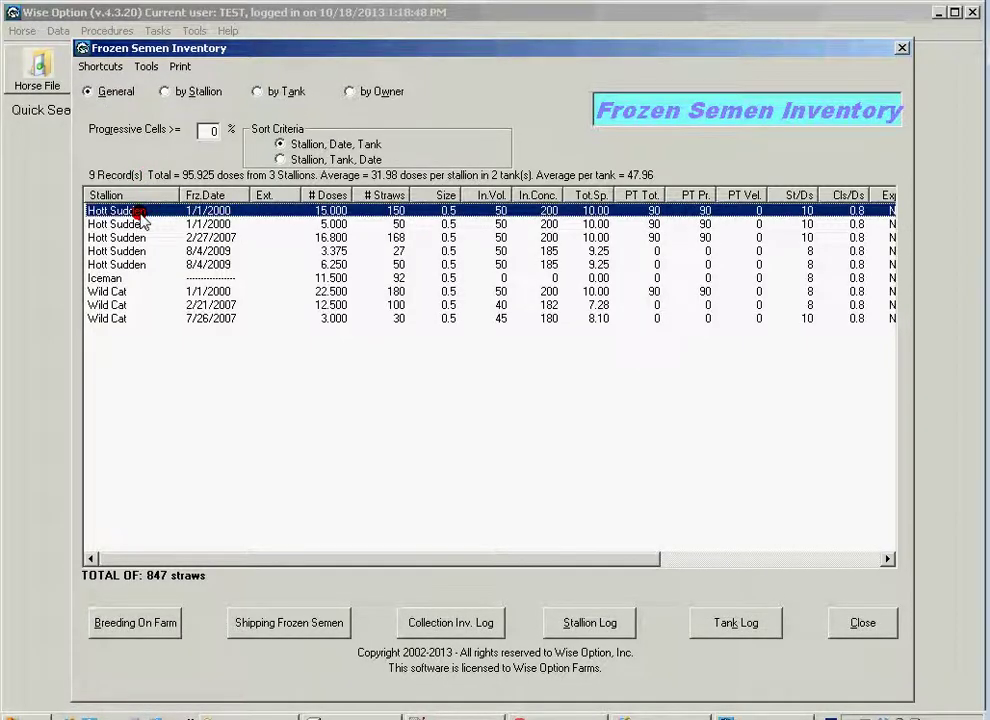
click(148, 67)
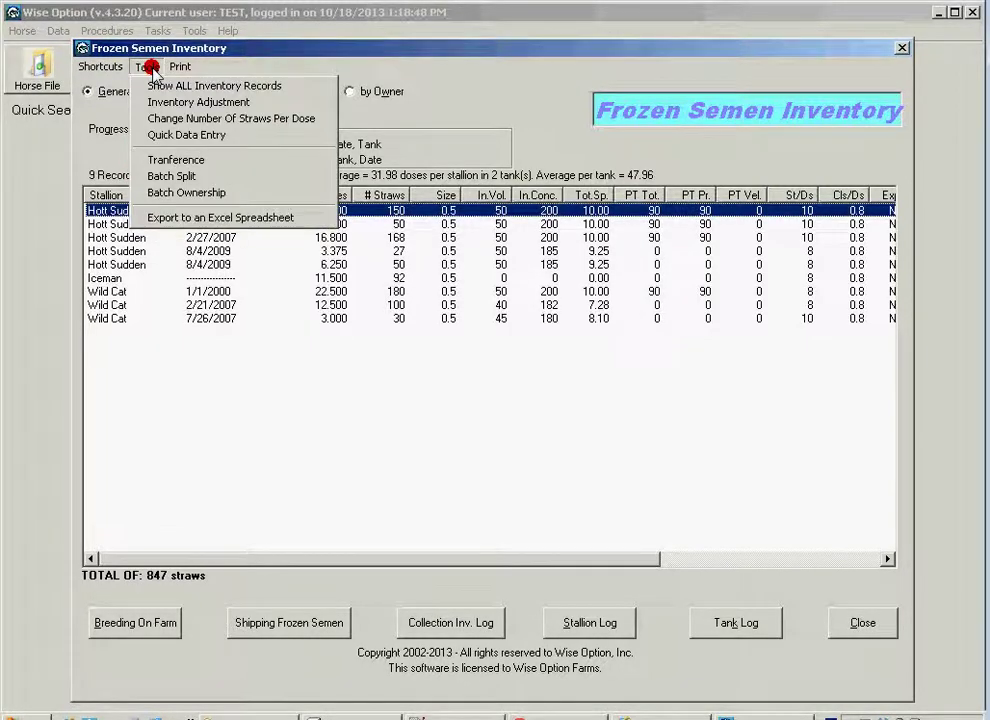
click(221, 194)
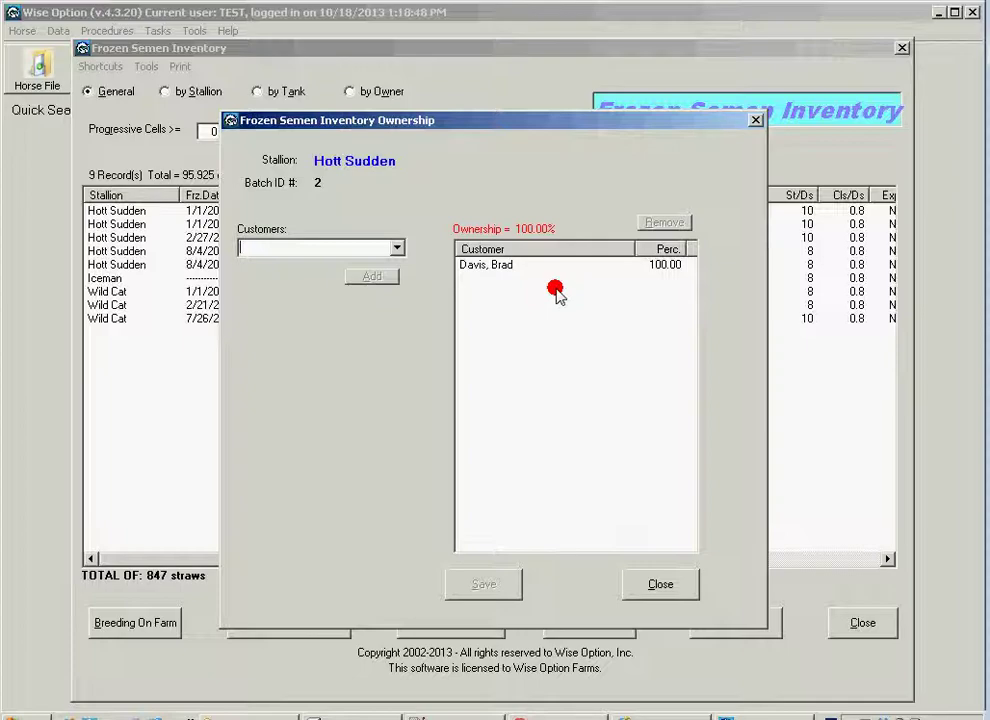
click(495, 268)
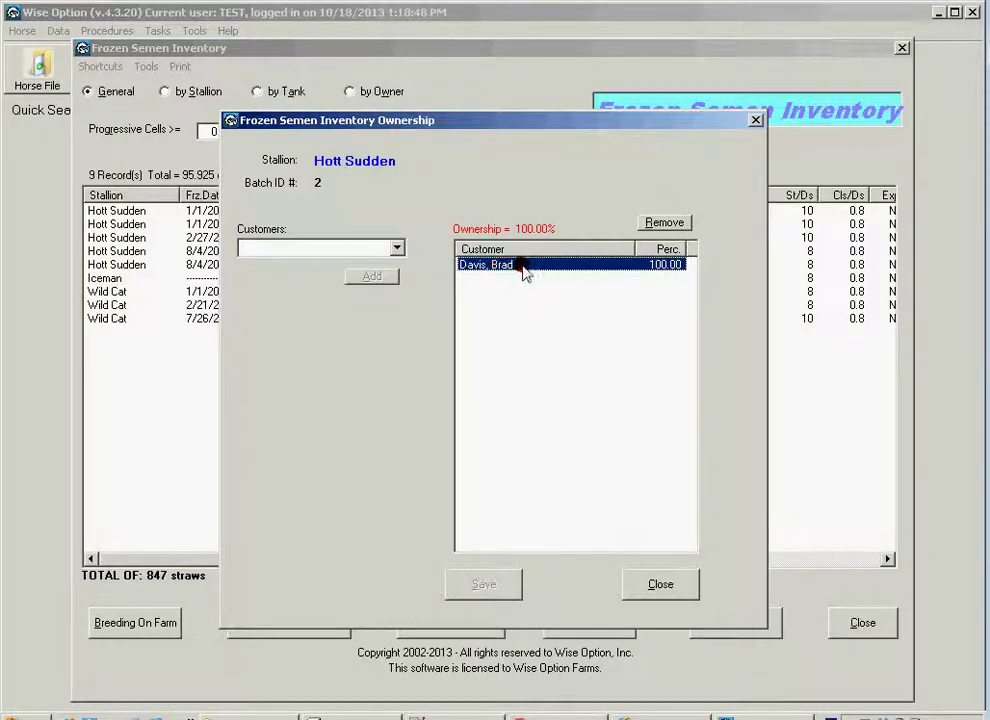
click(662, 222)
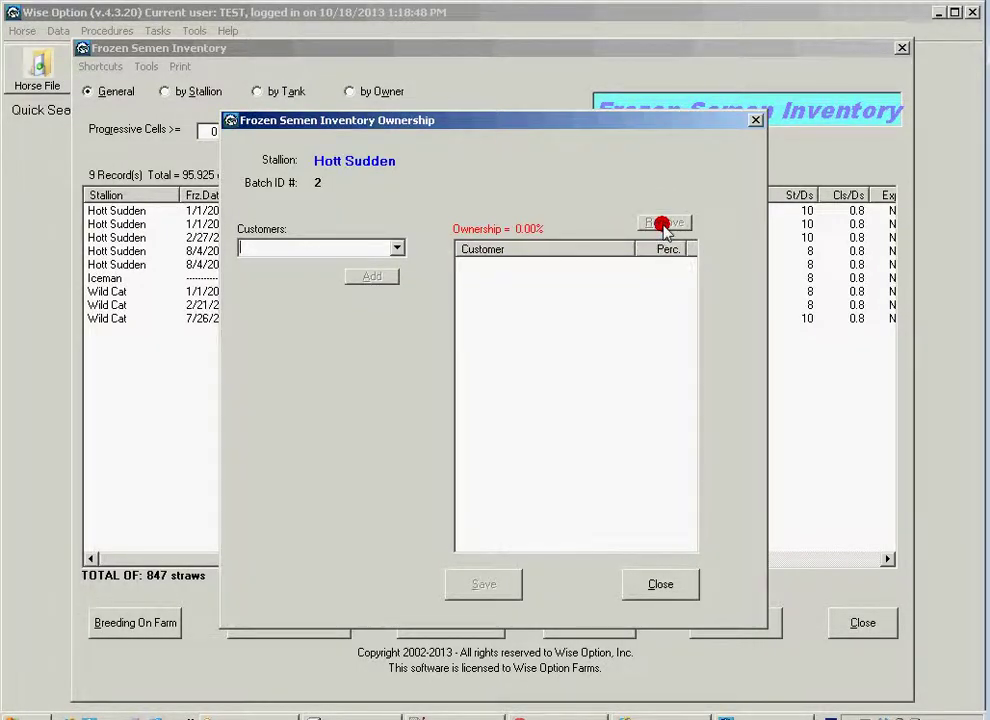
Add an individual customer as a 30% owner of the Hott Sudden batch
click(399, 248)
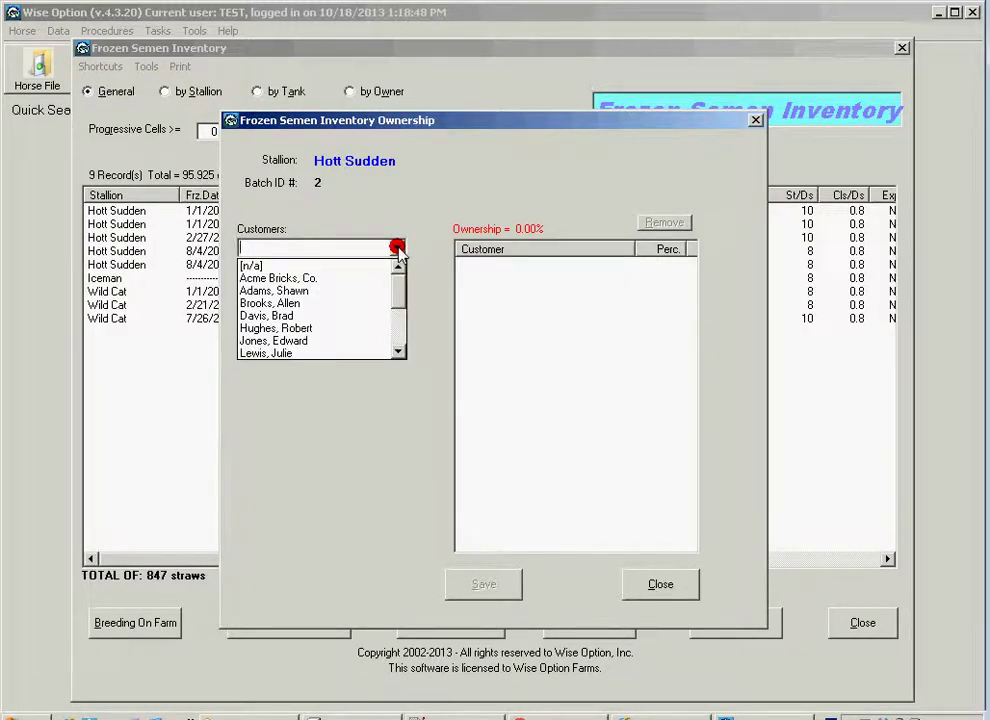
click(354, 291)
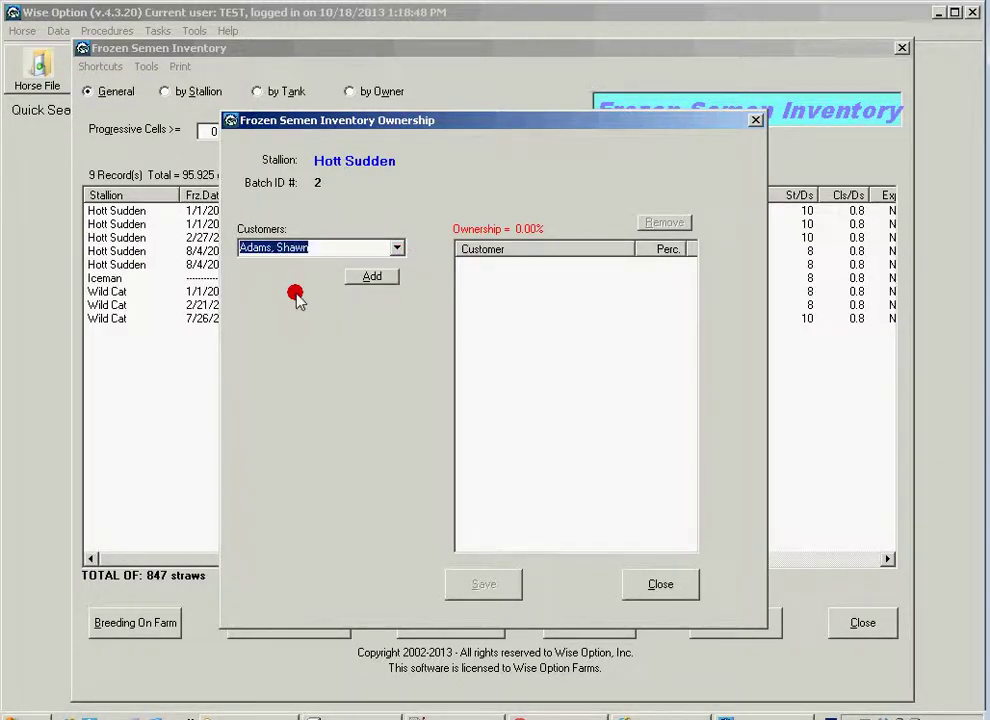
click(370, 277)
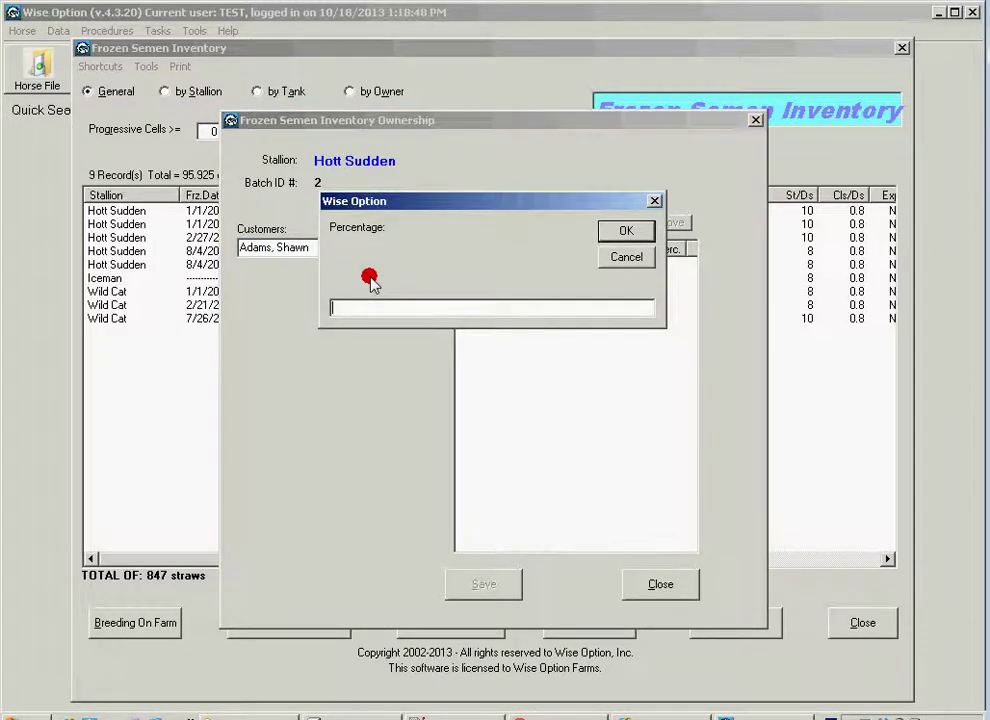
text(30)
key(Return)
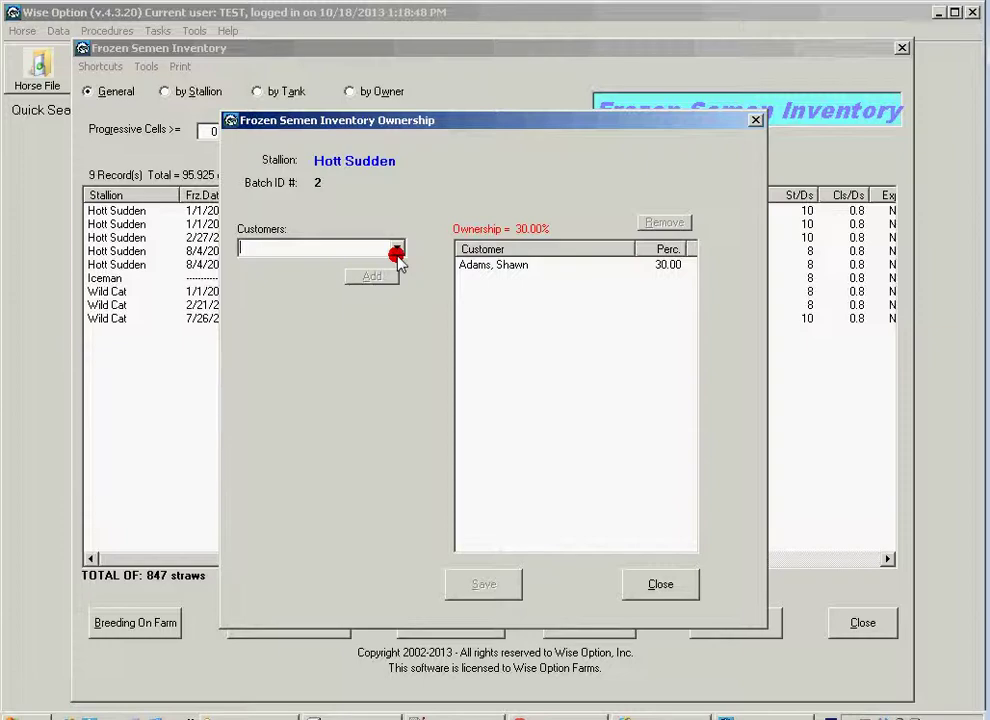
Add a second customer as a 70% owner of the Hott Sudden batch and save the ownership information
click(397, 249)
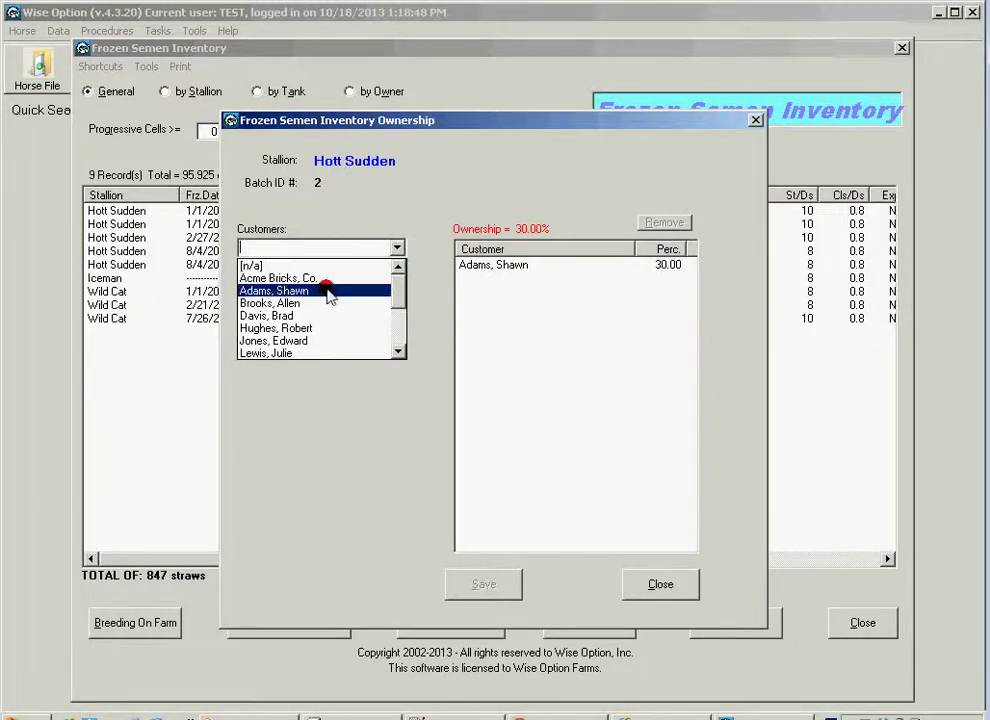
click(265, 341)
click(382, 274)
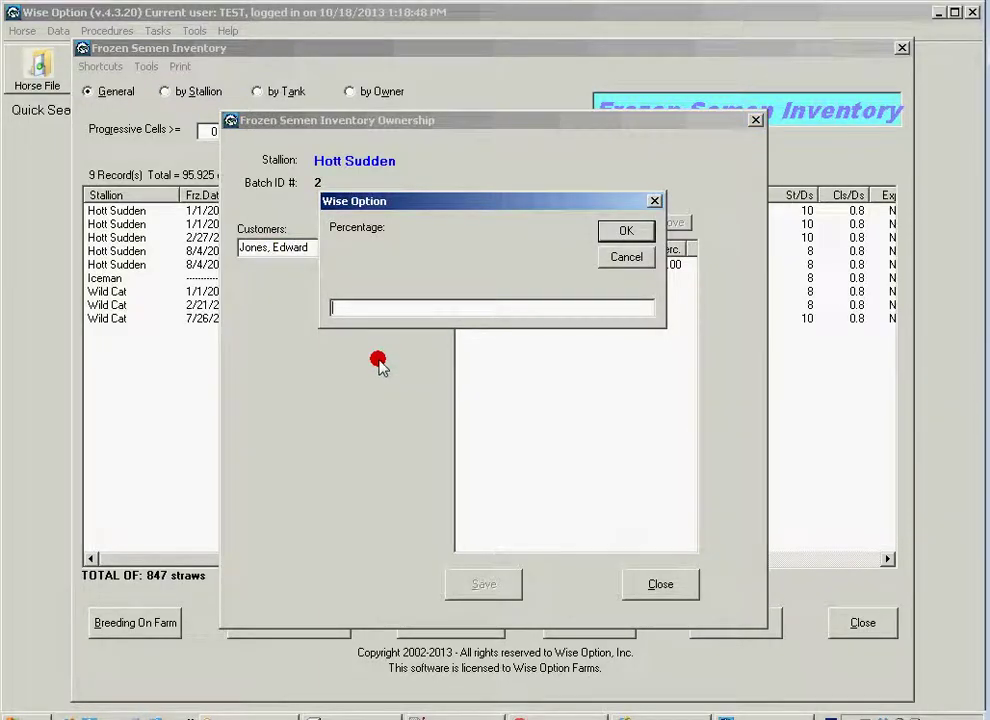
text(70)
key(Return)
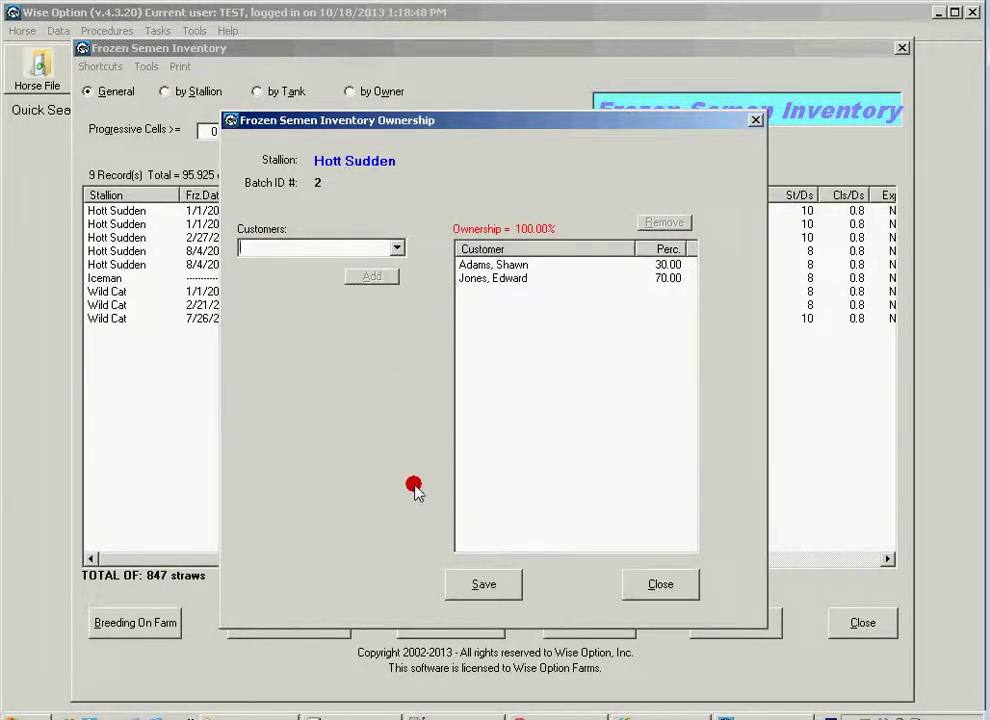
click(481, 584)
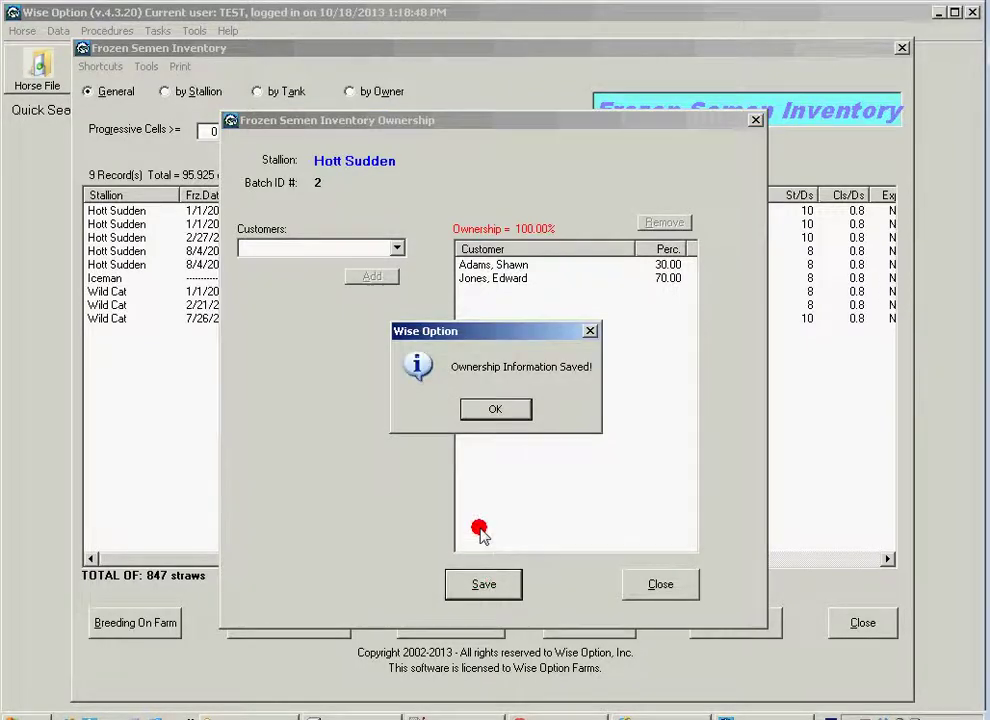
click(495, 411)
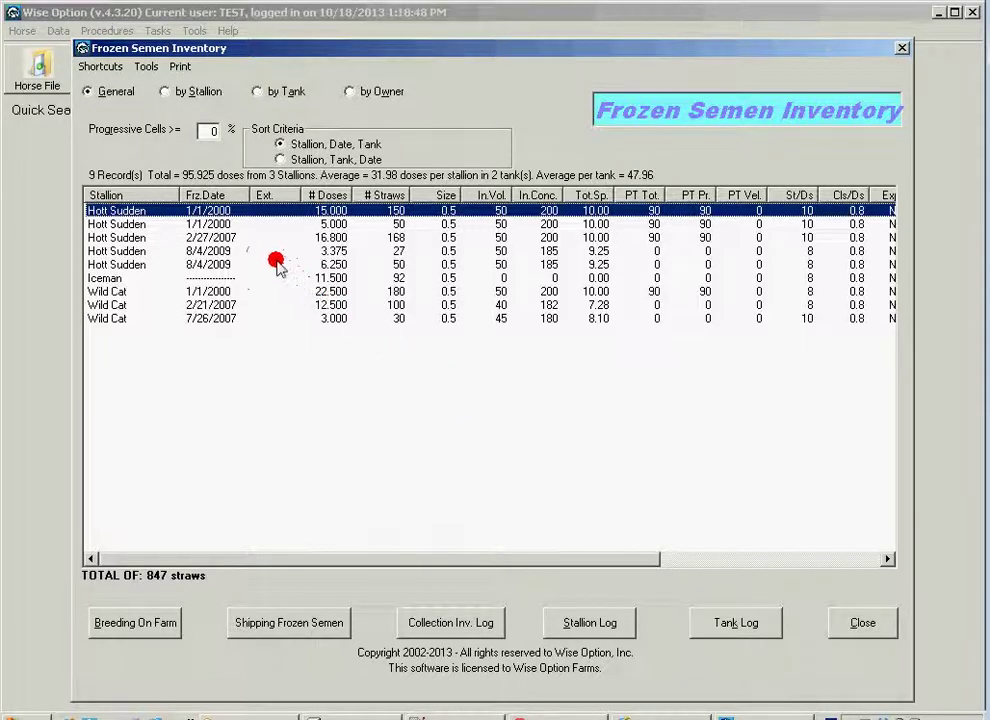
Review the ownership of the 5-dose Hott Sudden batch frozen 1/1/2000, then close it
click(215, 223)
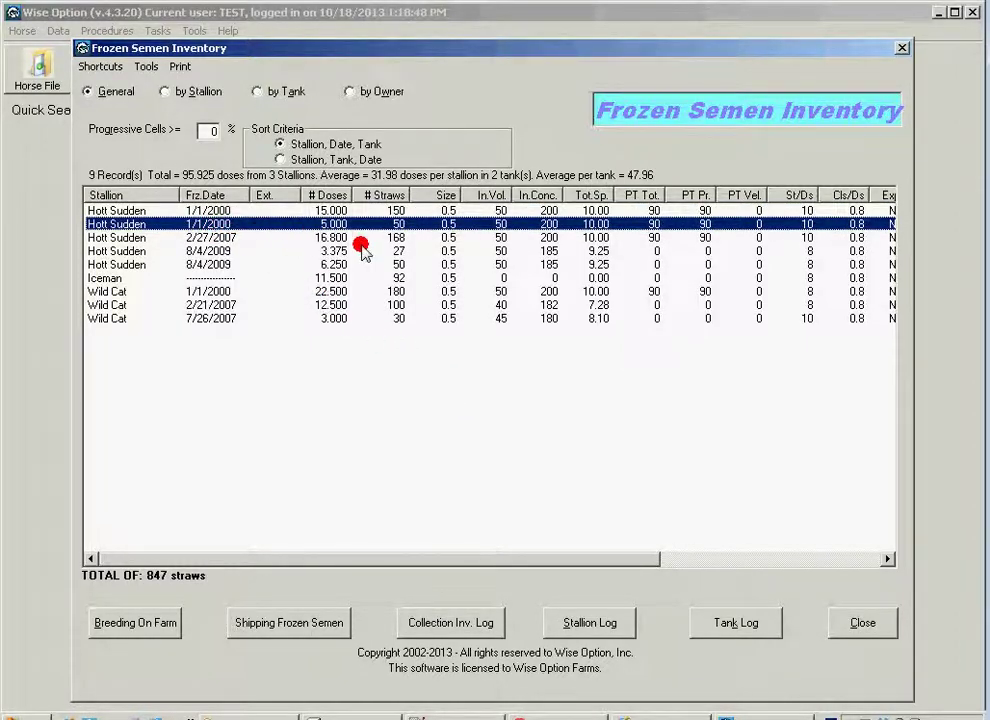
click(144, 66)
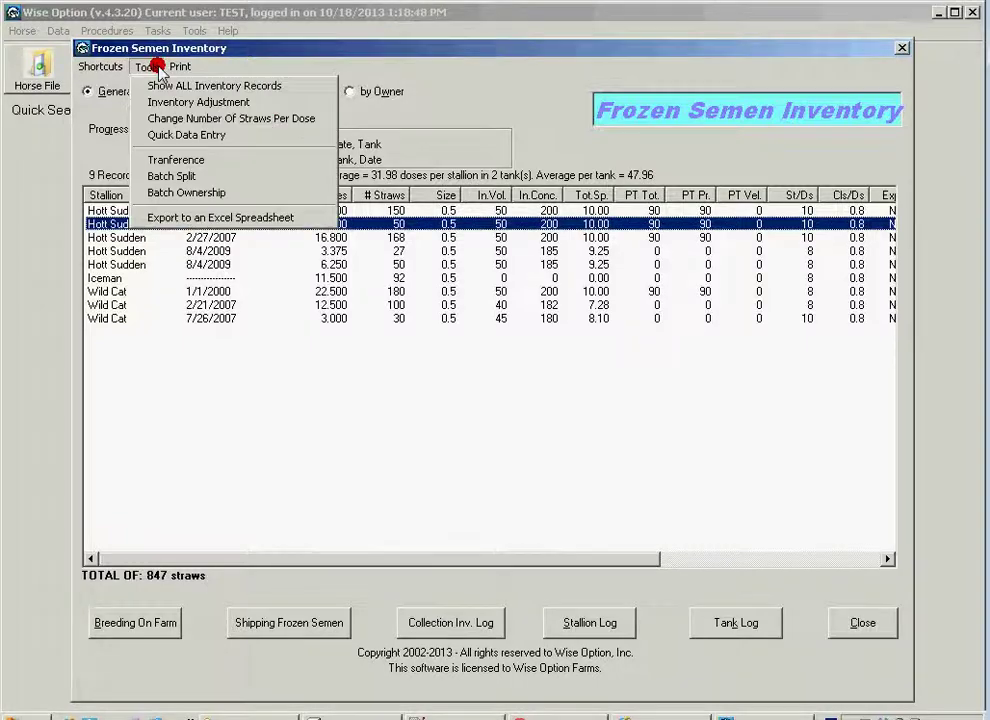
click(213, 194)
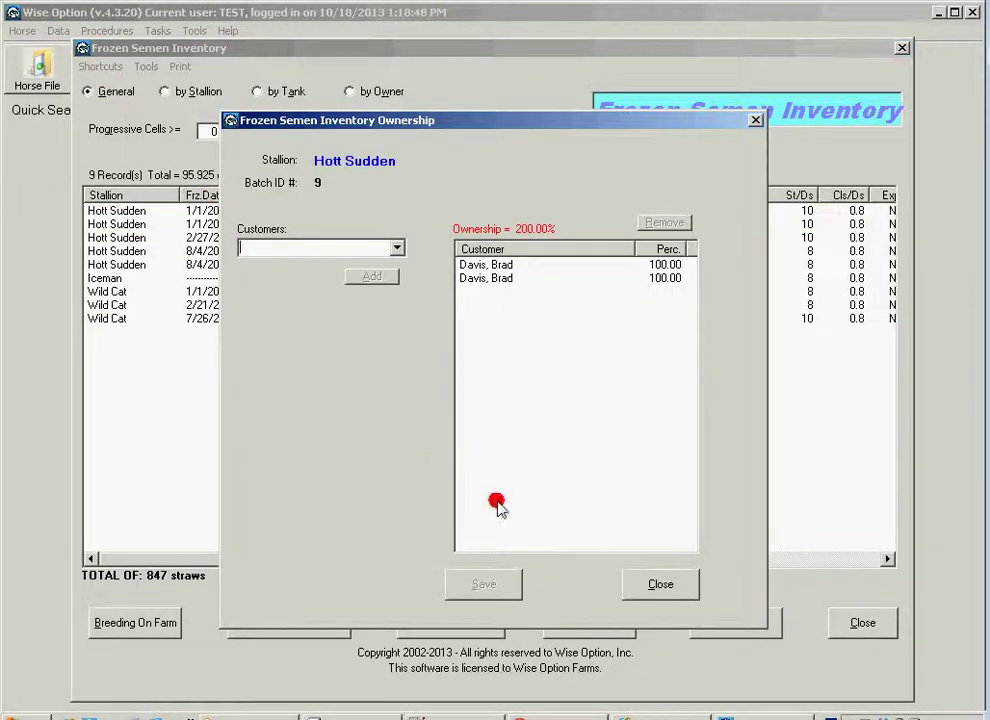
click(640, 586)
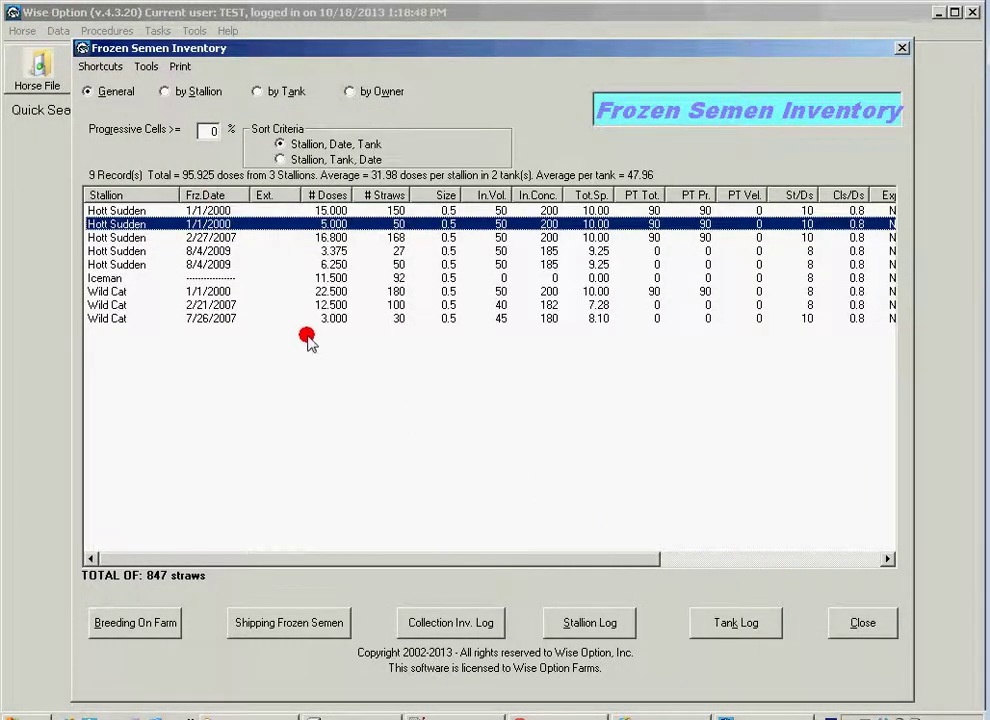
Check the saved ownership split of the 15-dose Hott Sudden batch frozen 1/1/2000
click(212, 210)
click(146, 68)
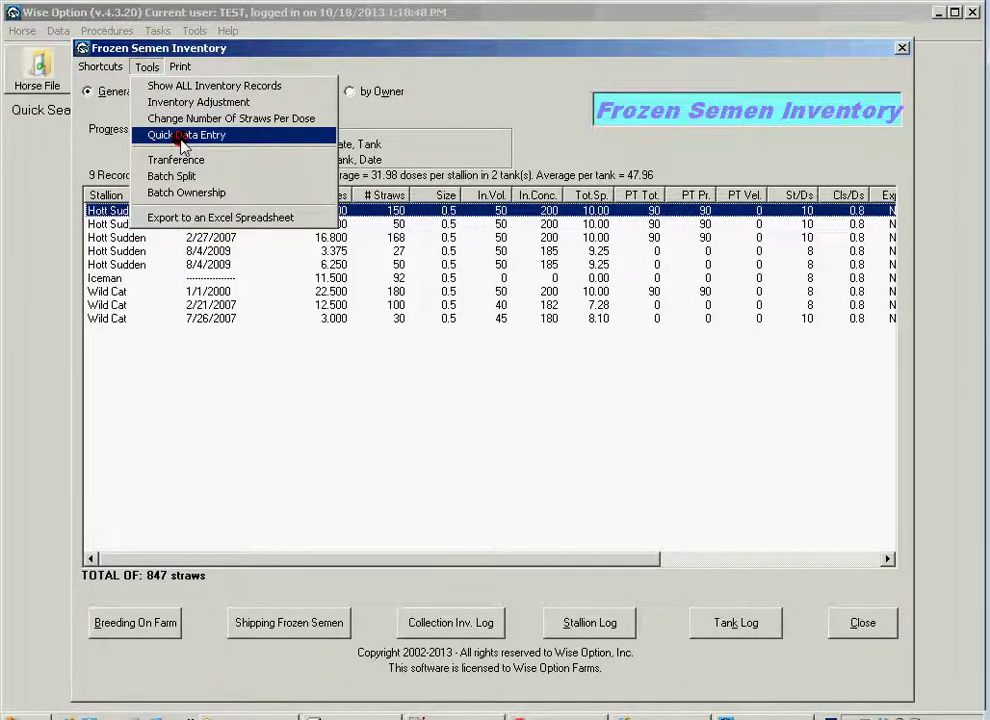
click(182, 192)
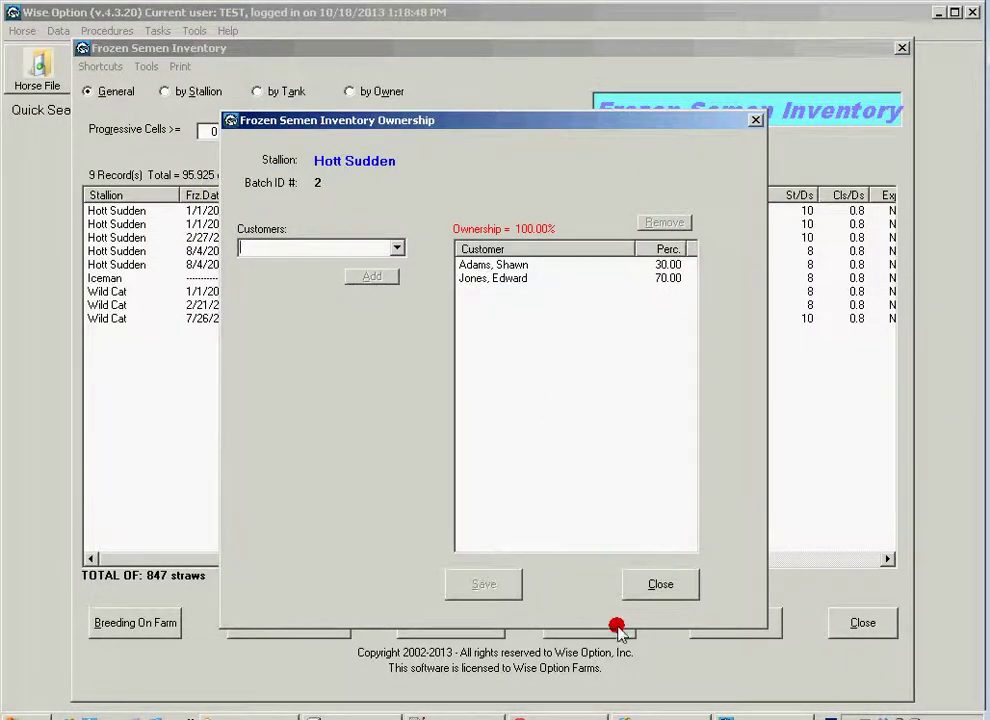
click(658, 585)
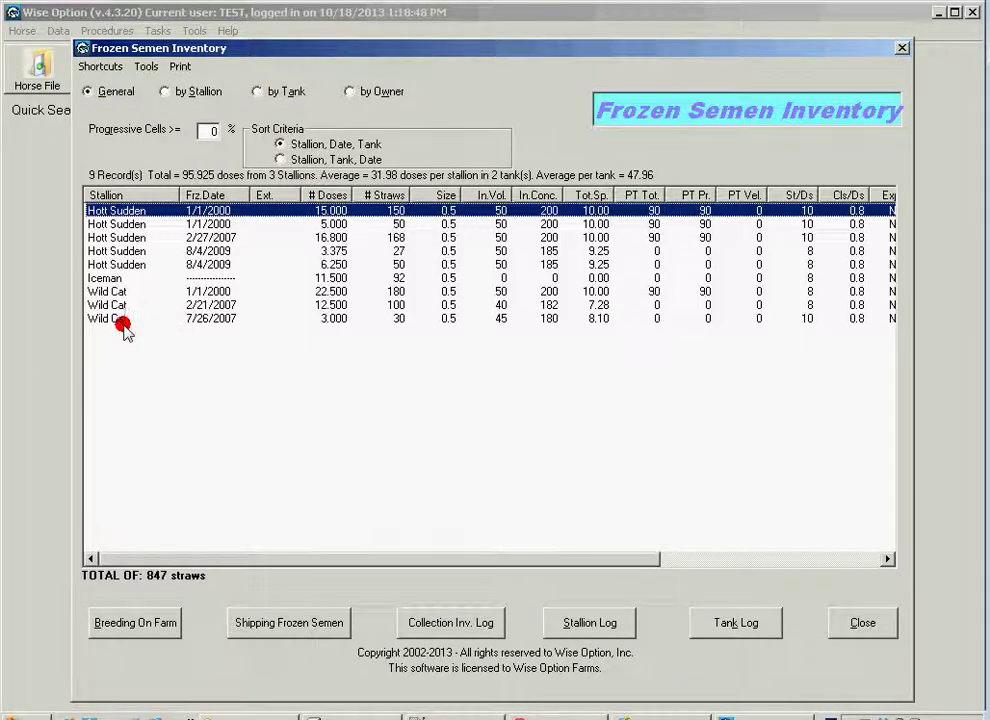
Review the ownership of the Wild Cat batch frozen 1/1/2000
click(116, 291)
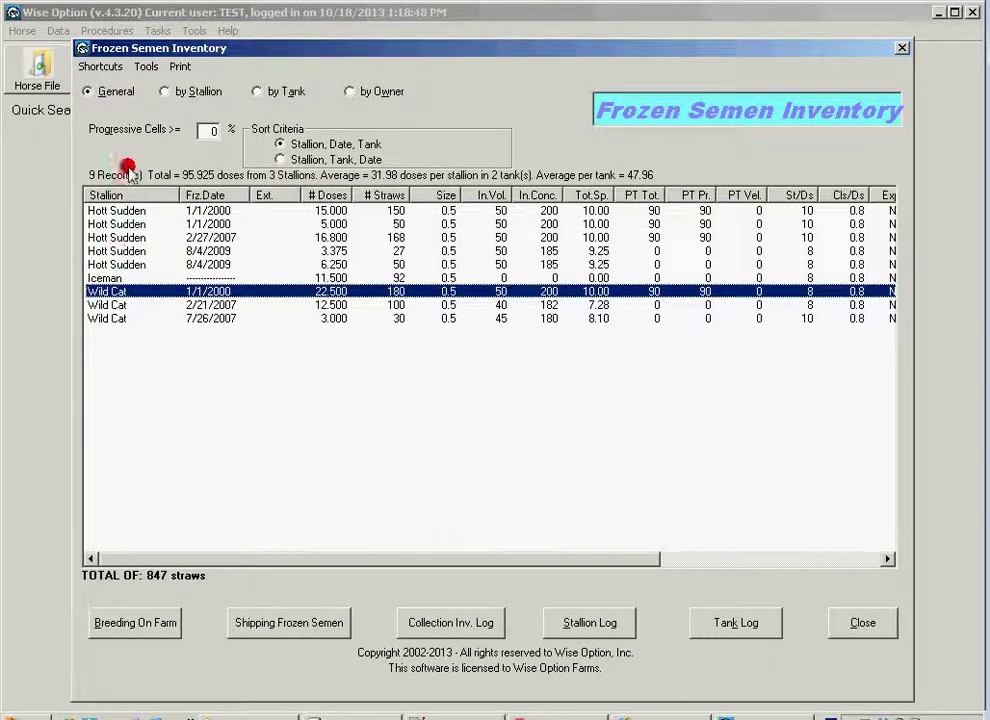
click(147, 66)
click(212, 194)
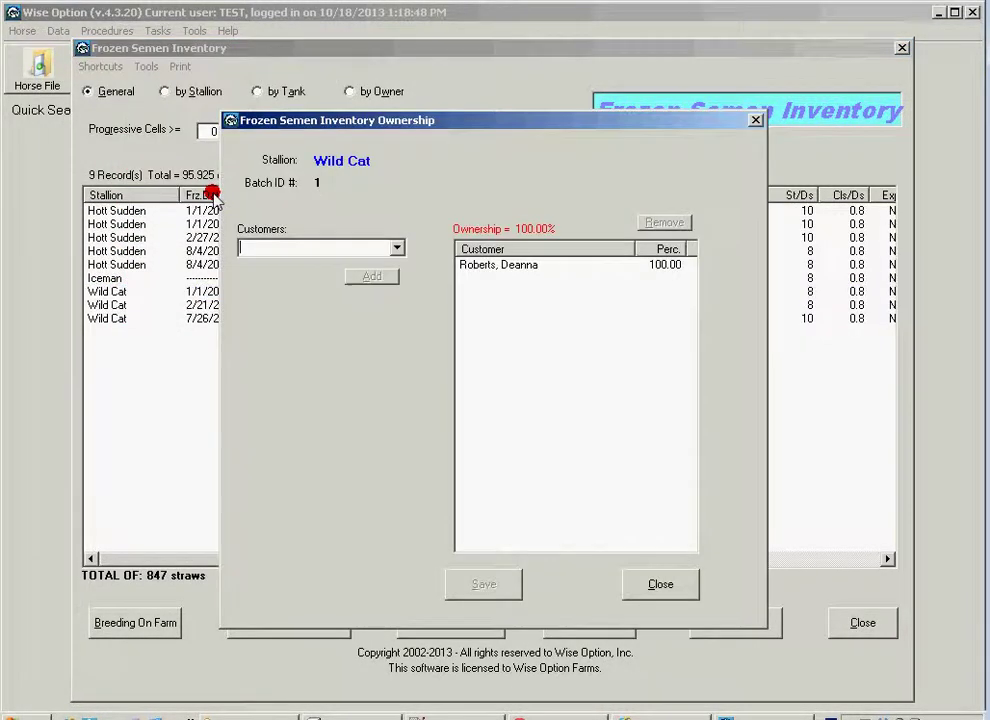
click(645, 584)
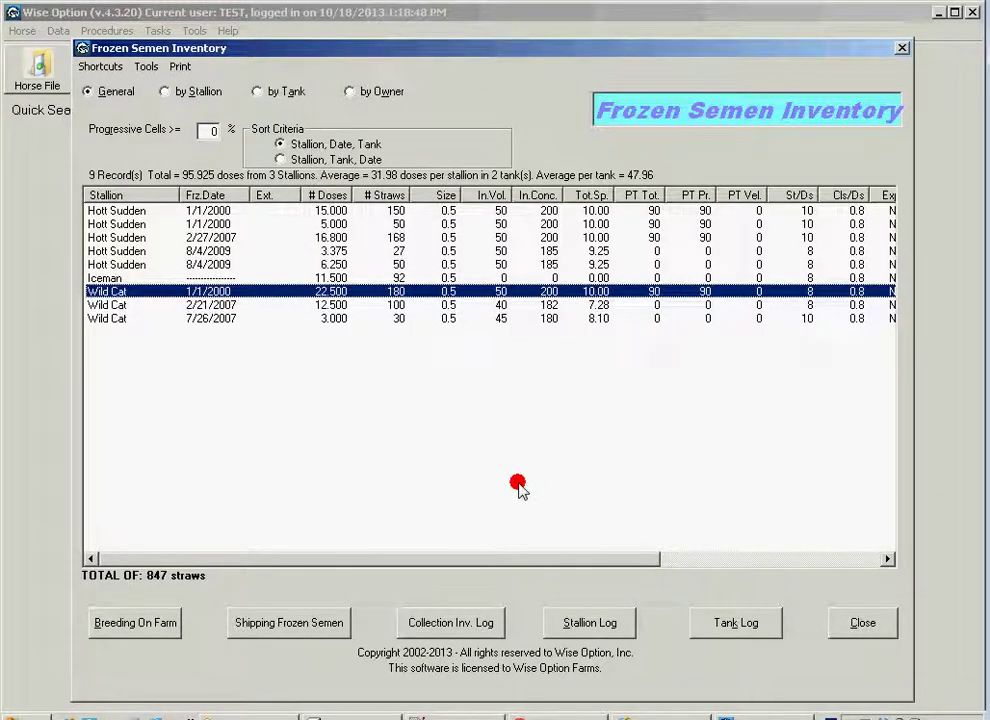
Look up the inventory batch IDs and review the ownership of the Wild Cat batch frozen 7/26/2007
drag(608, 558, 846, 558)
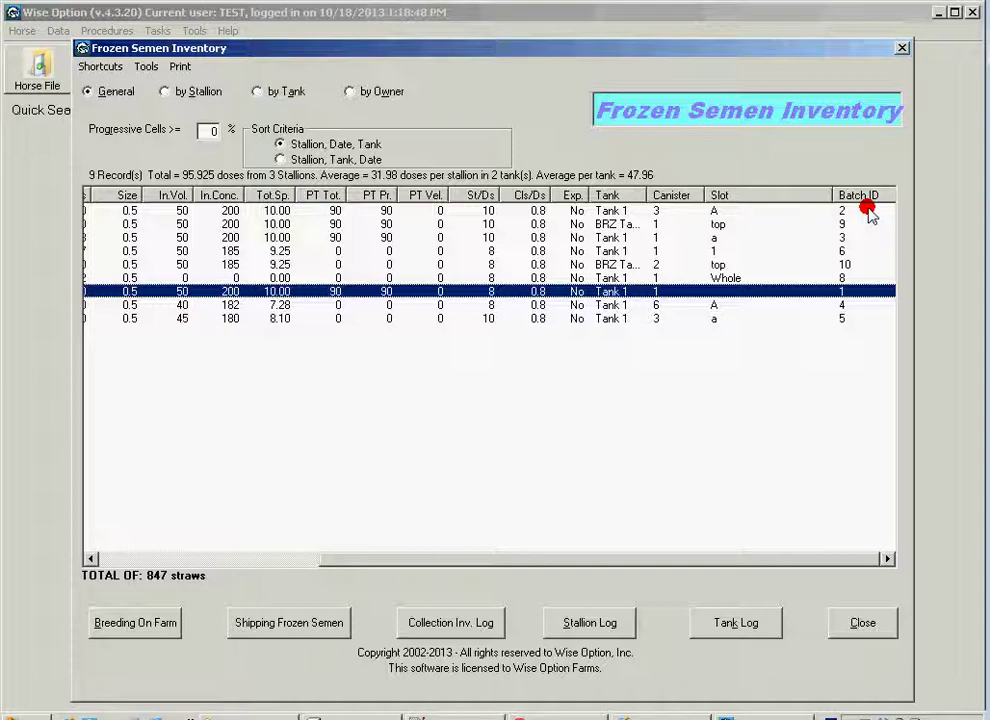
drag(418, 559, 192, 566)
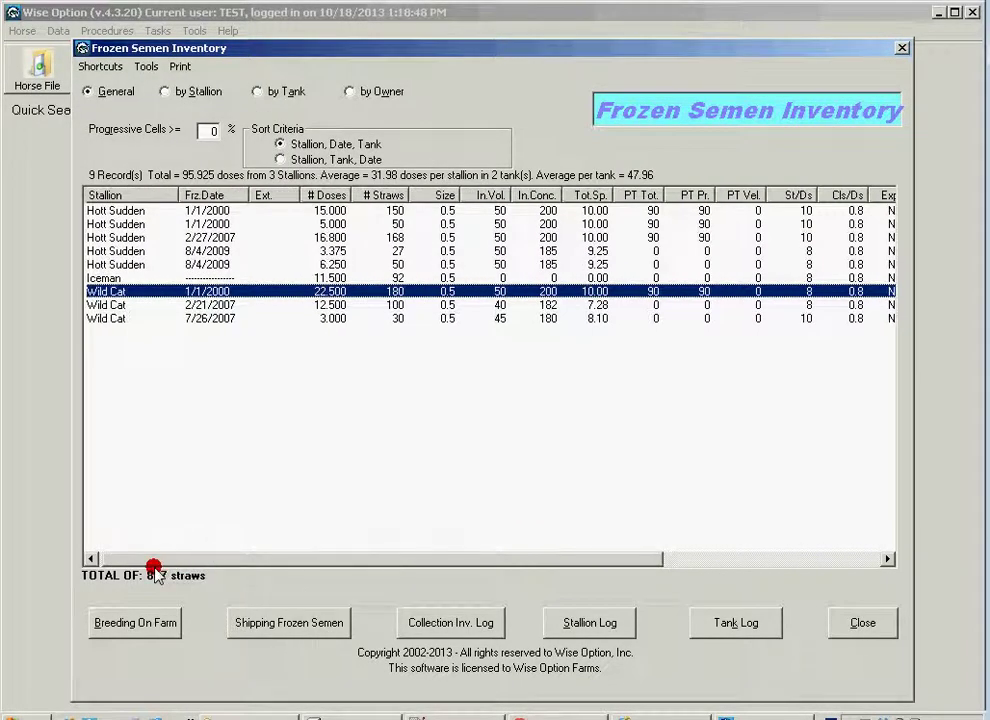
click(102, 318)
drag(595, 562, 835, 570)
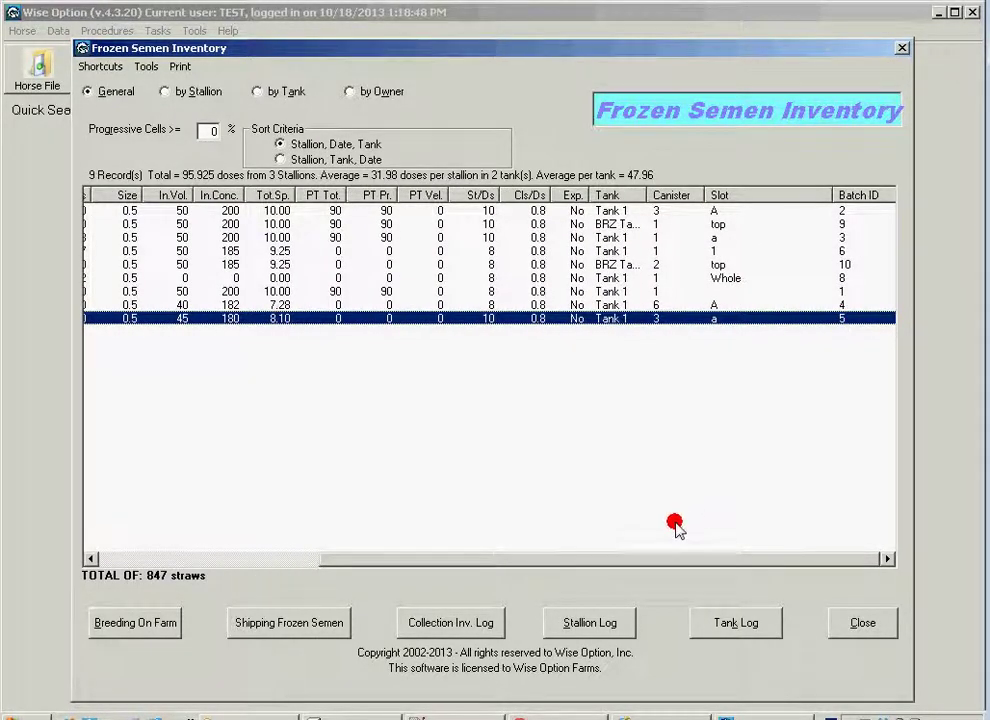
drag(600, 566, 354, 568)
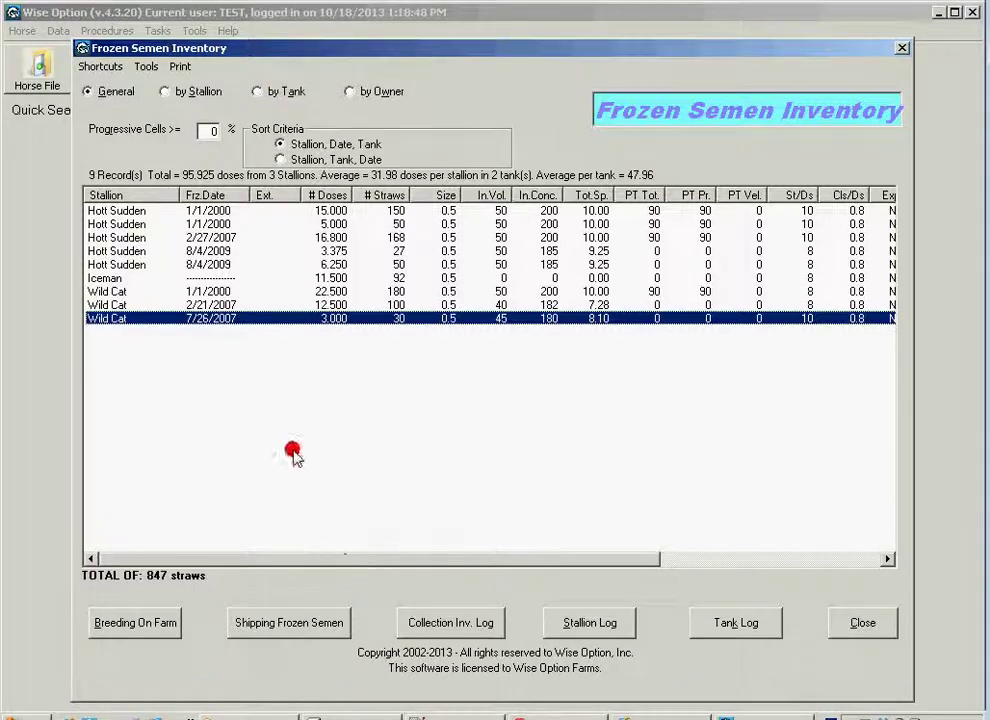
click(146, 67)
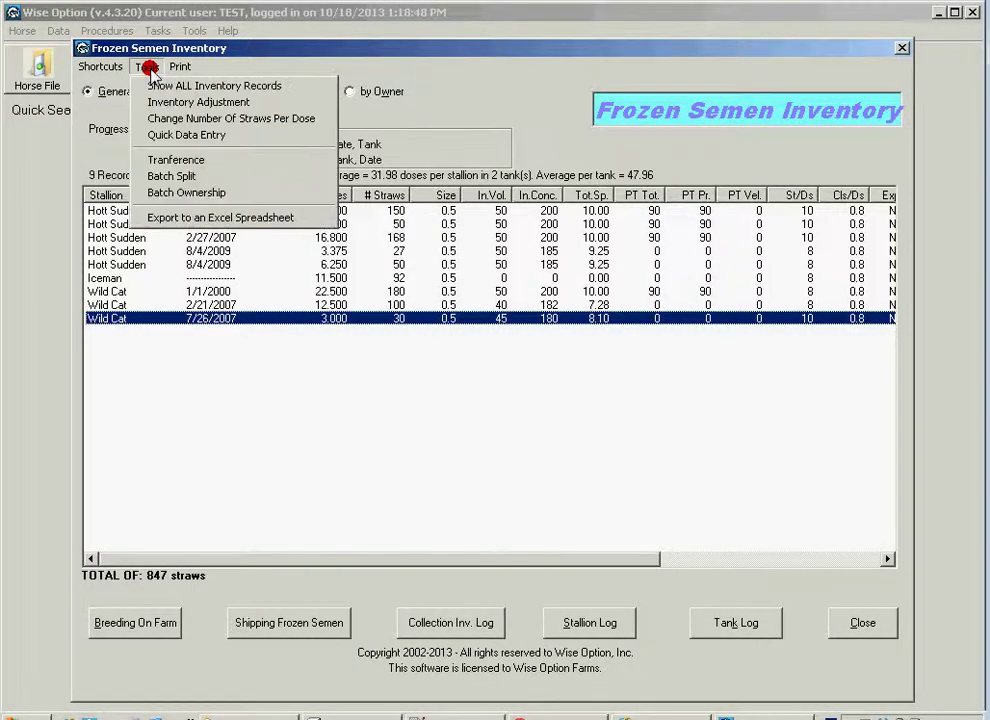
click(172, 192)
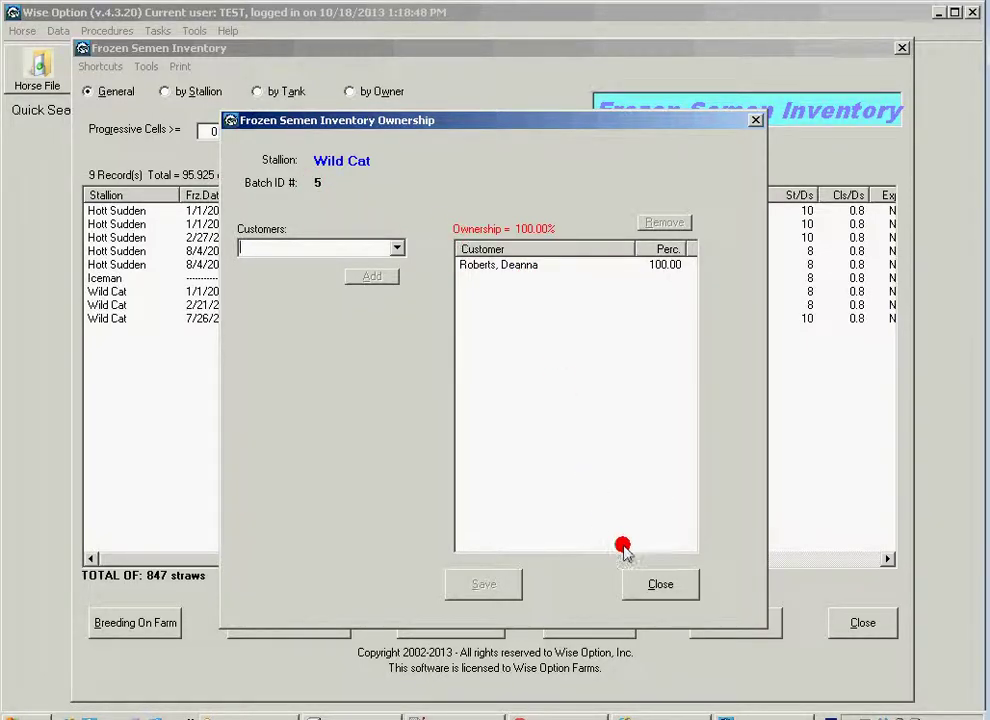
click(652, 585)
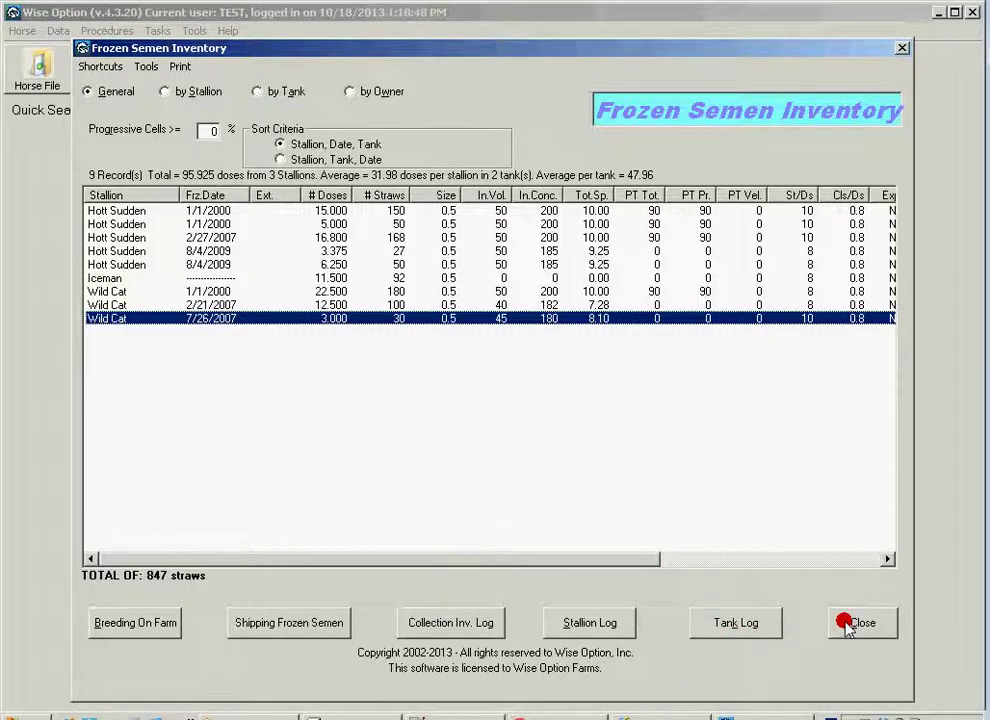
Filter the inventory by owner, choosing the customer listed first in the 15-dose Hott Sudden batch's ownership
click(350, 92)
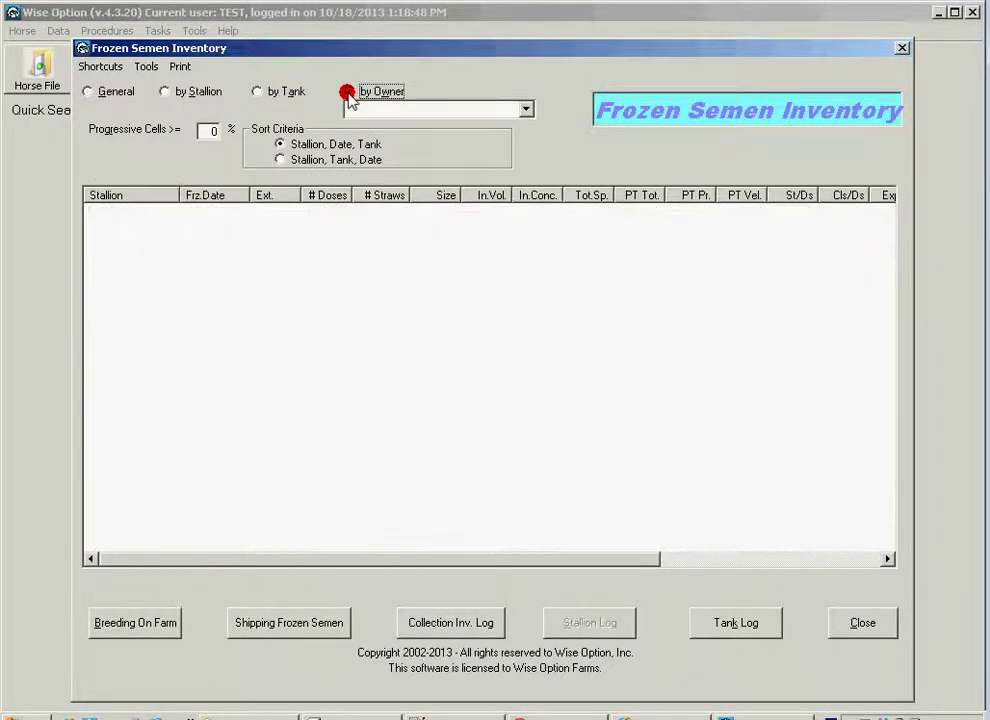
click(526, 110)
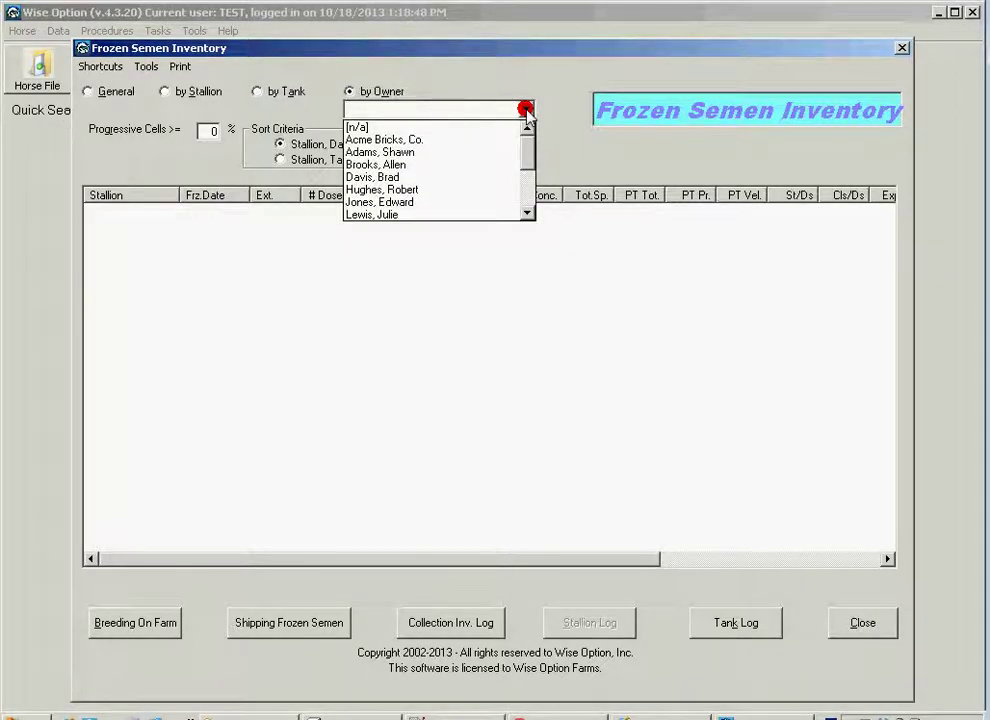
click(413, 153)
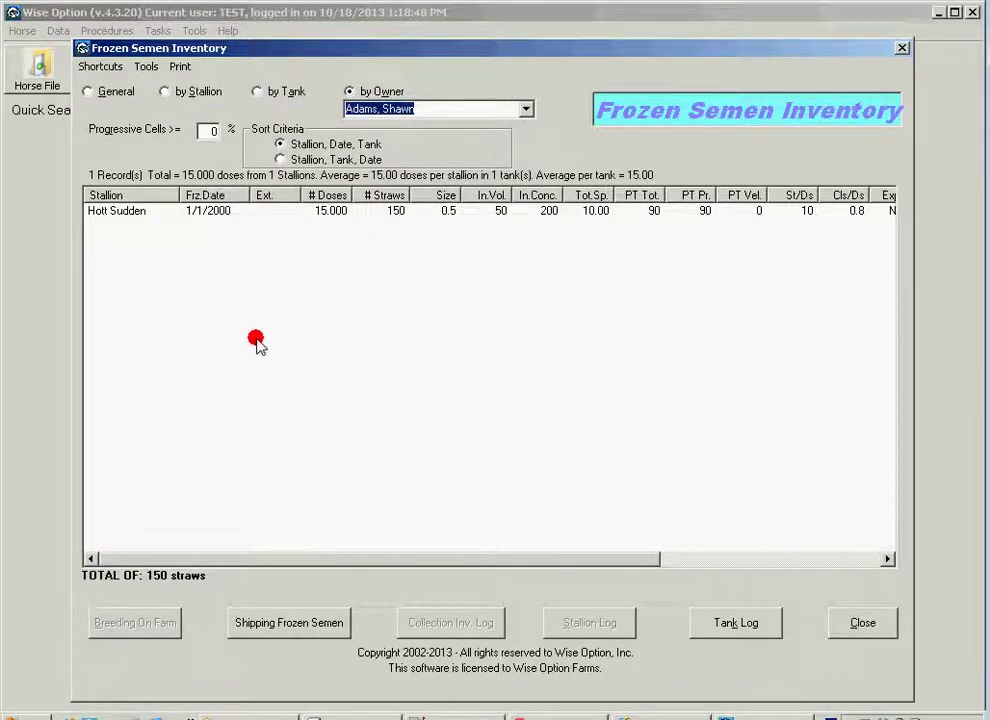
Review the batch ownership of the filtered Hott Sudden batch frozen 1/1/2000, checking the chosen owner's share, and close it
click(189, 221)
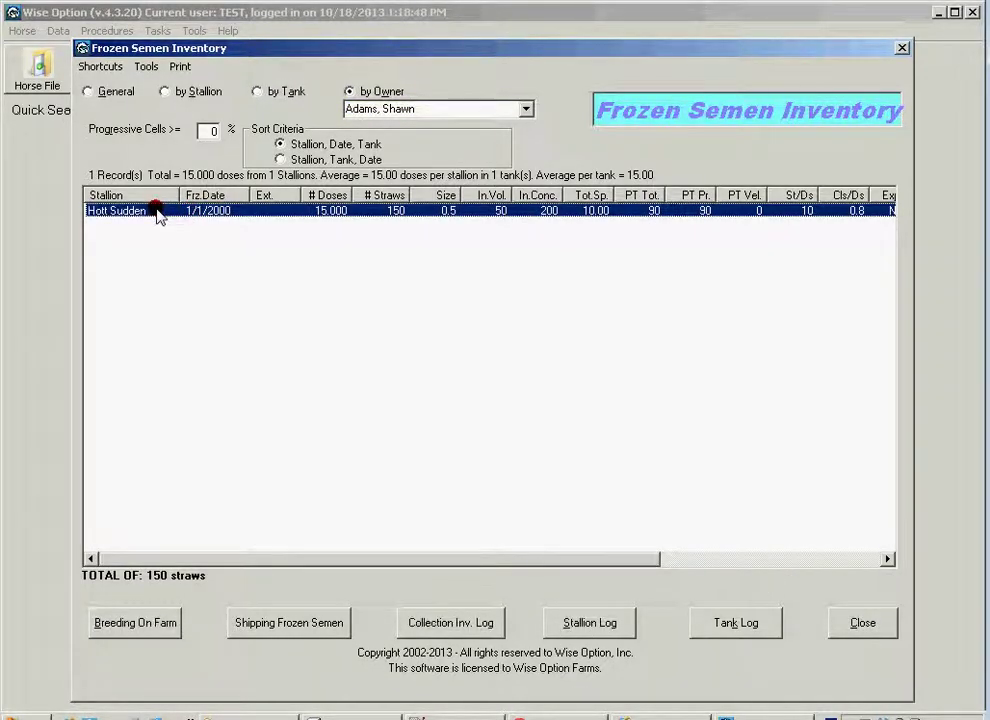
click(146, 66)
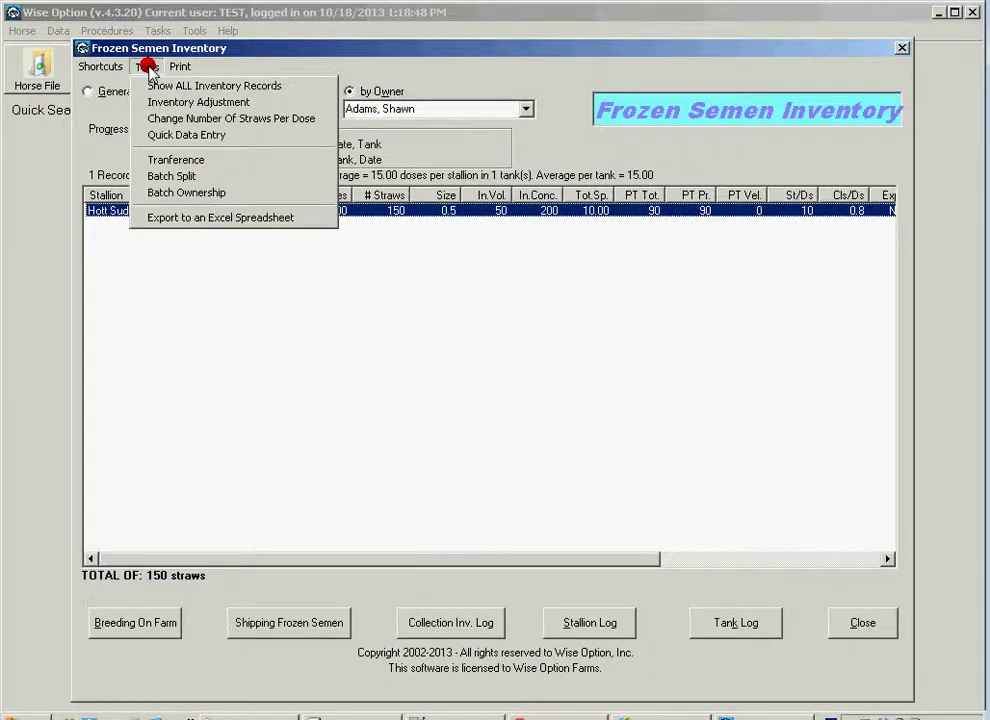
click(213, 193)
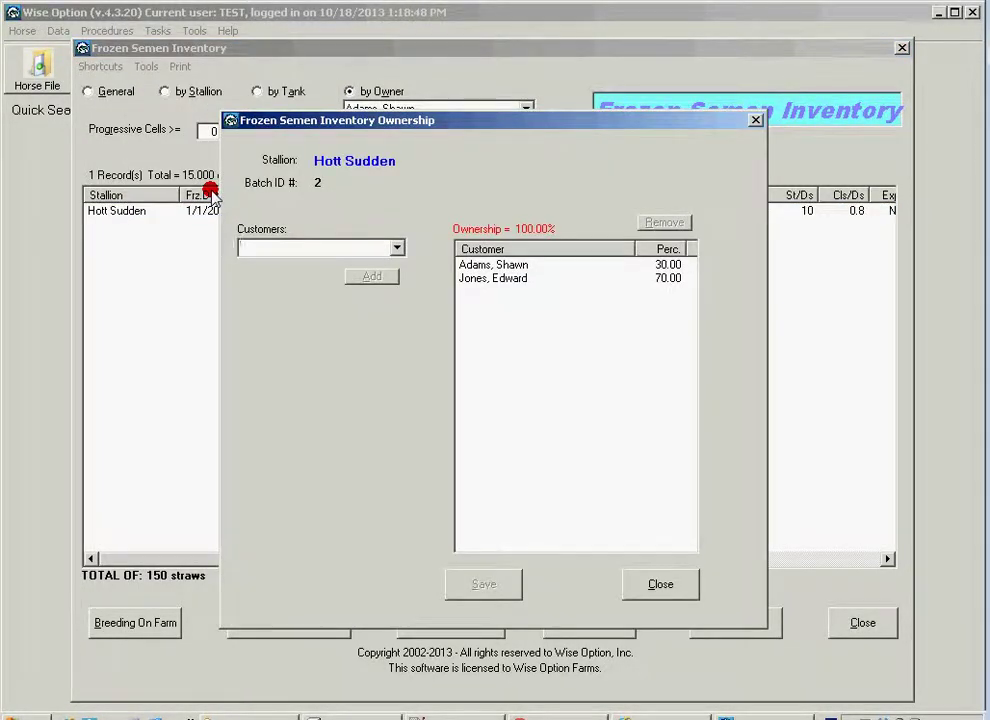
click(512, 268)
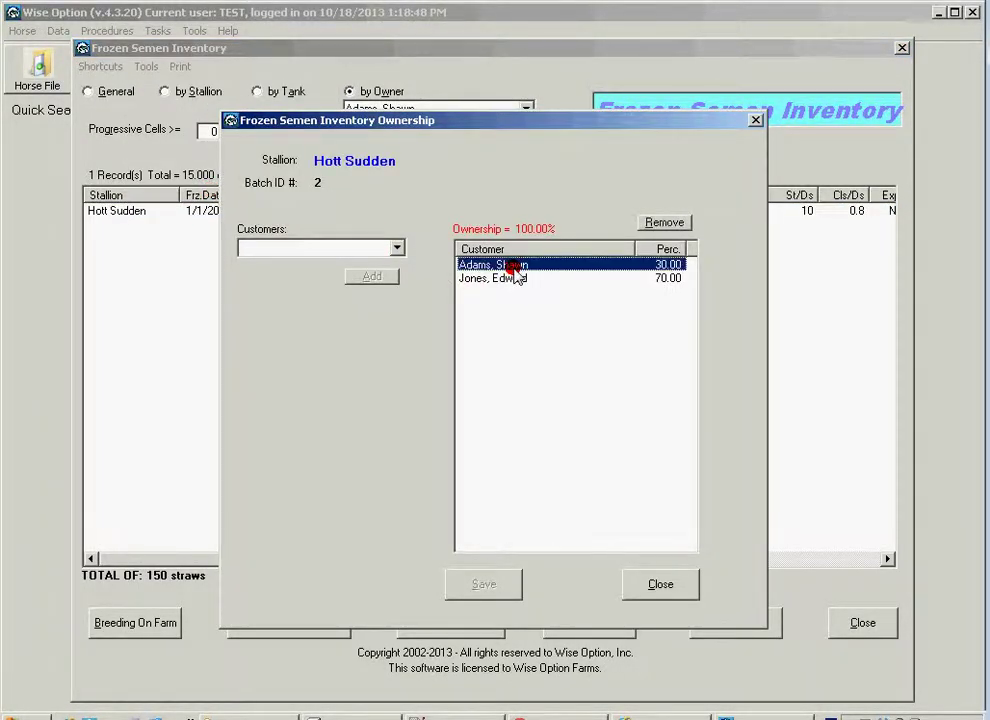
click(642, 586)
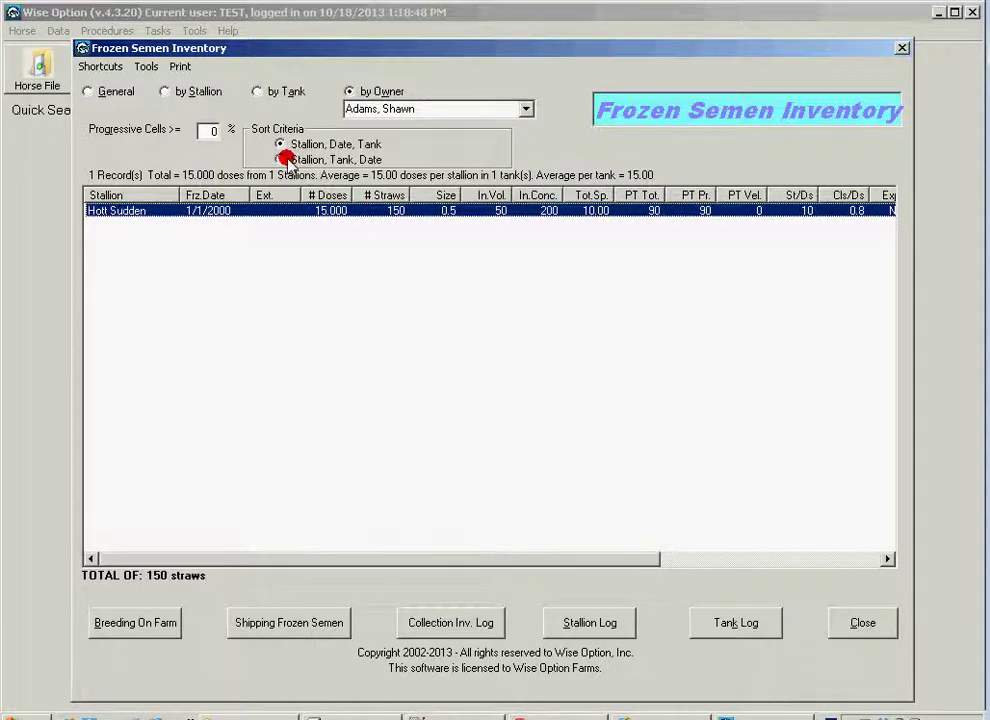
Examine the owner filter in the Frozen Semen Inventory print options by turning off All Owners, and close without printing
click(180, 67)
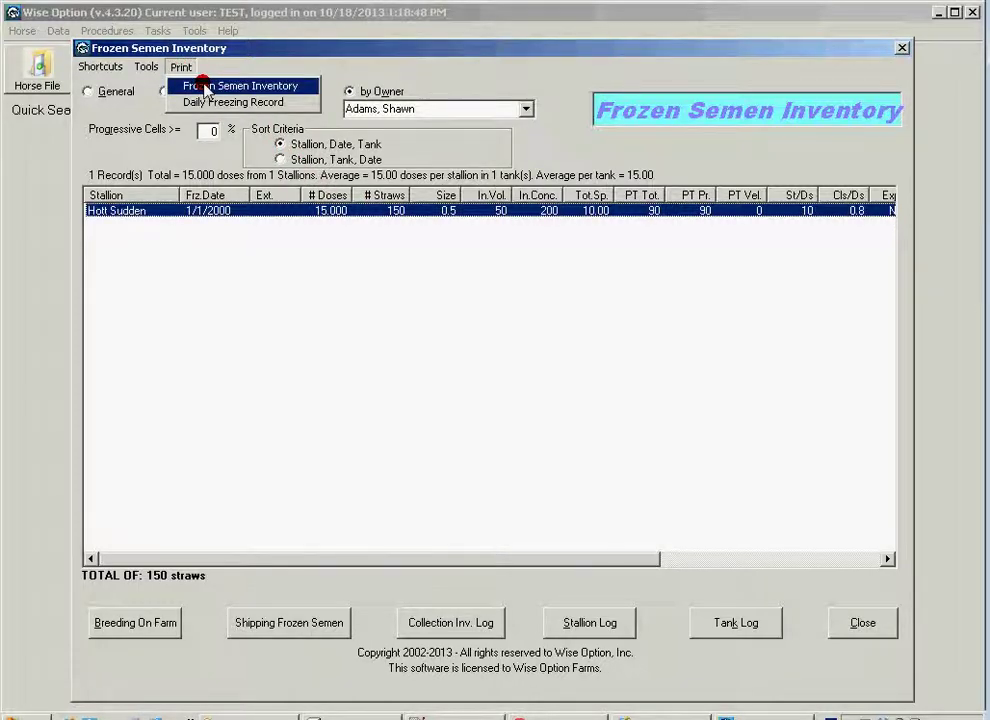
click(205, 87)
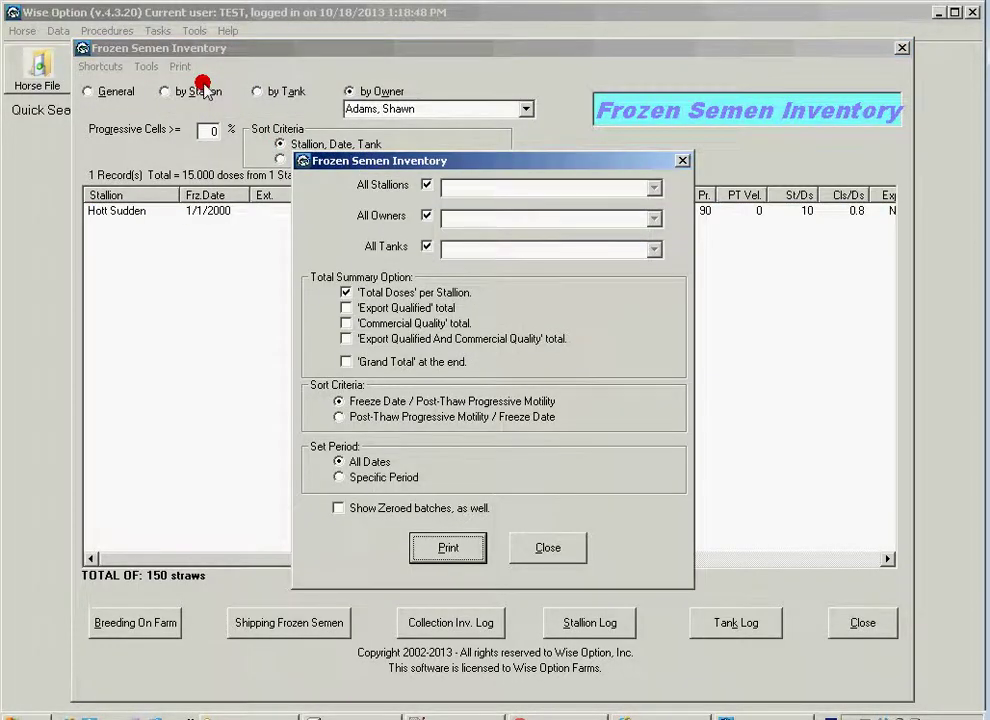
click(425, 216)
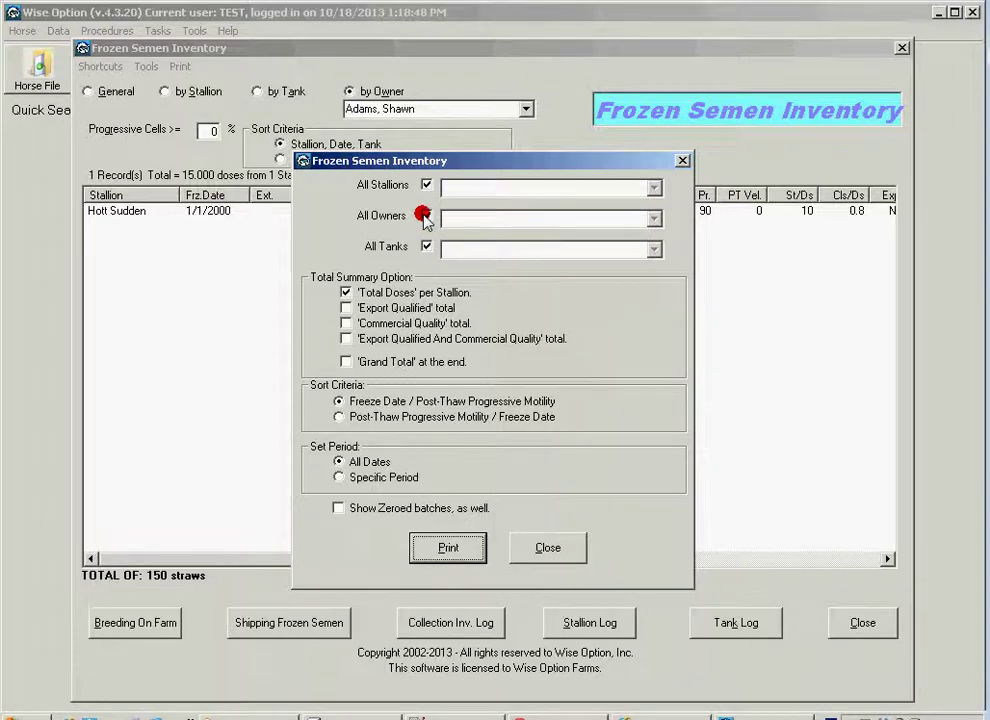
click(654, 218)
click(657, 218)
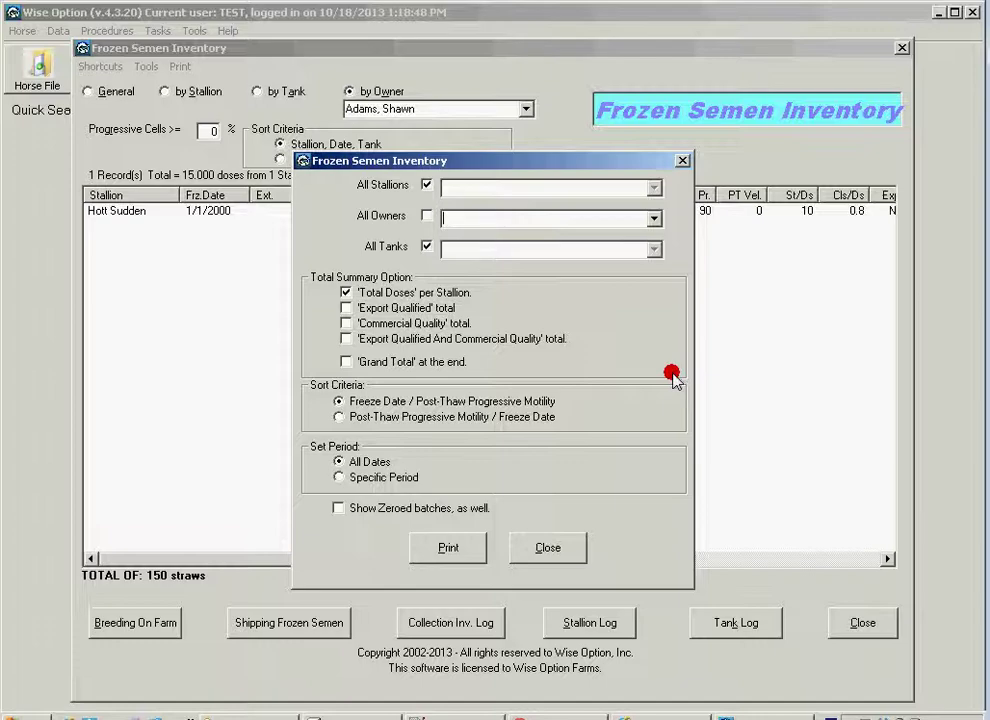
click(549, 553)
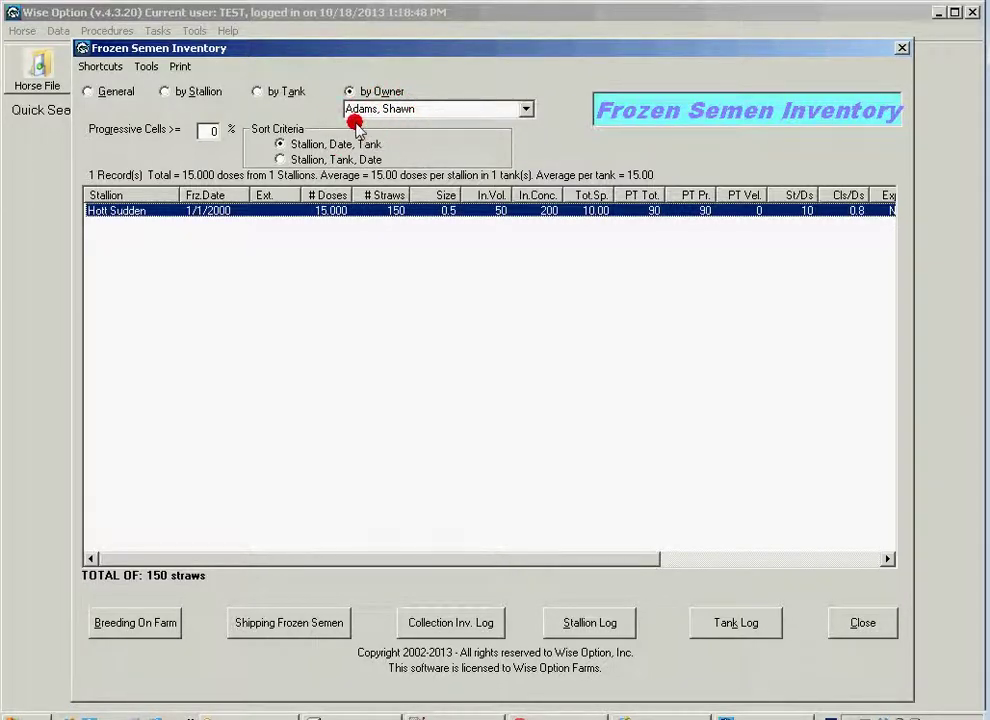
click(145, 67)
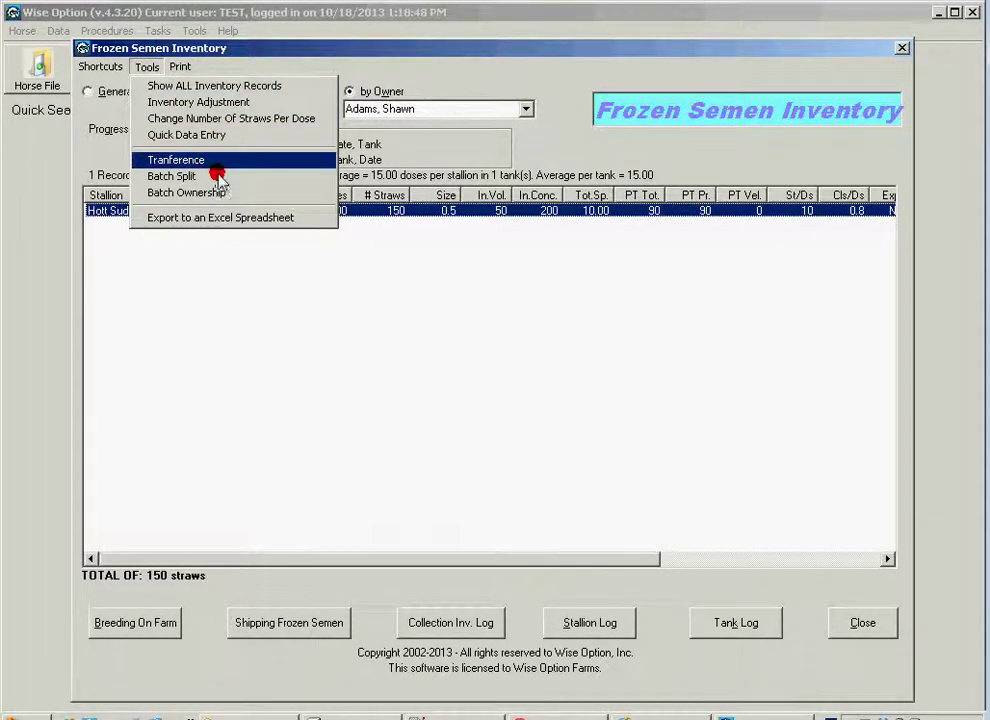
click(299, 218)
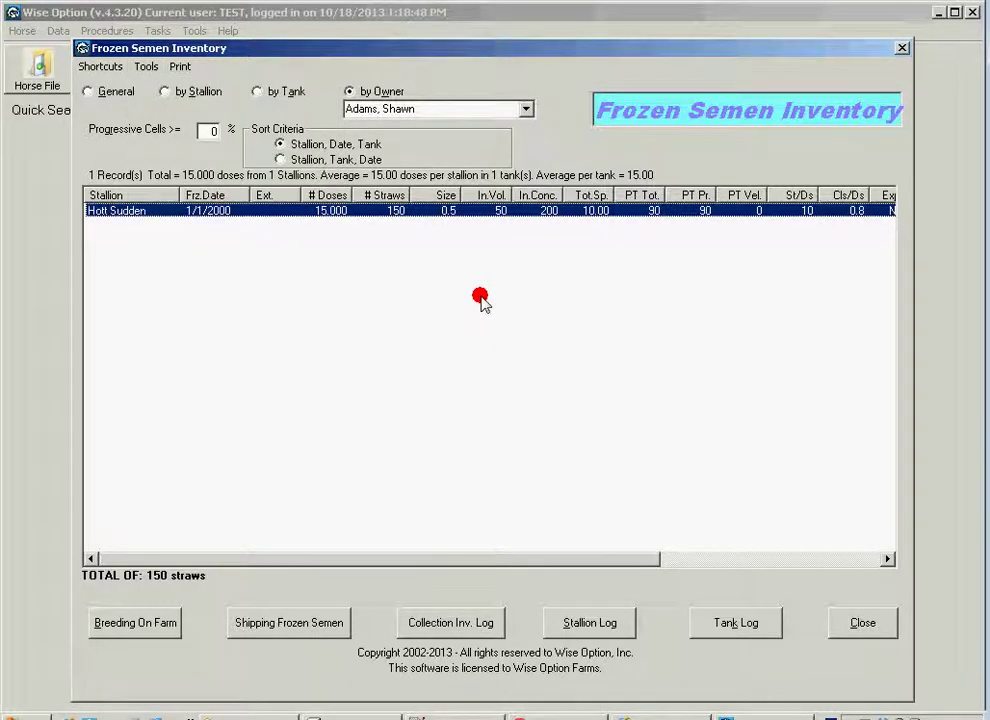